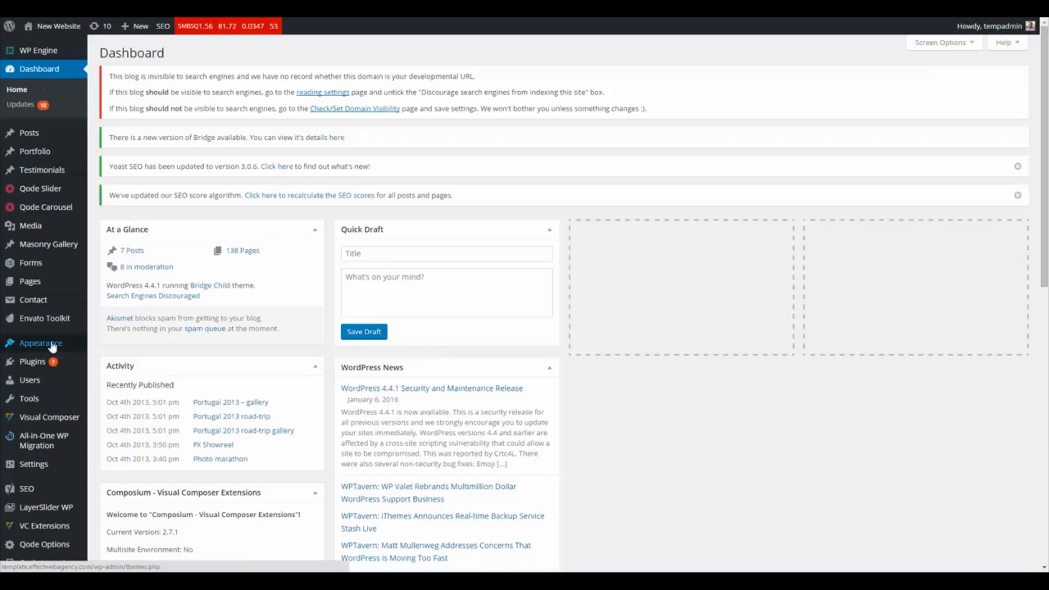
- Start a new contact form in the default language, English (United States)
mouse_move(32, 301)
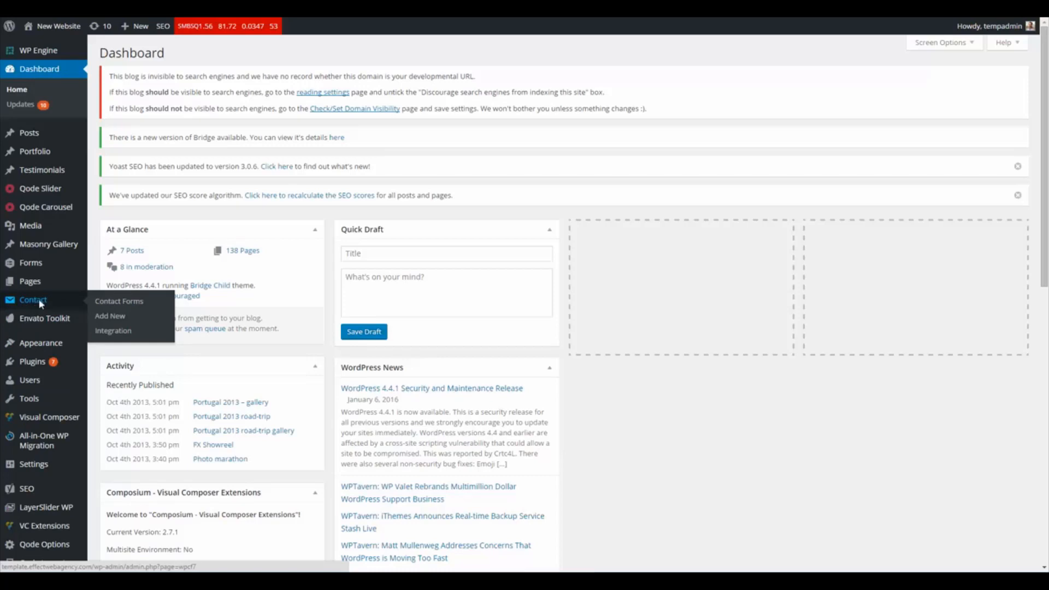
click(40, 304)
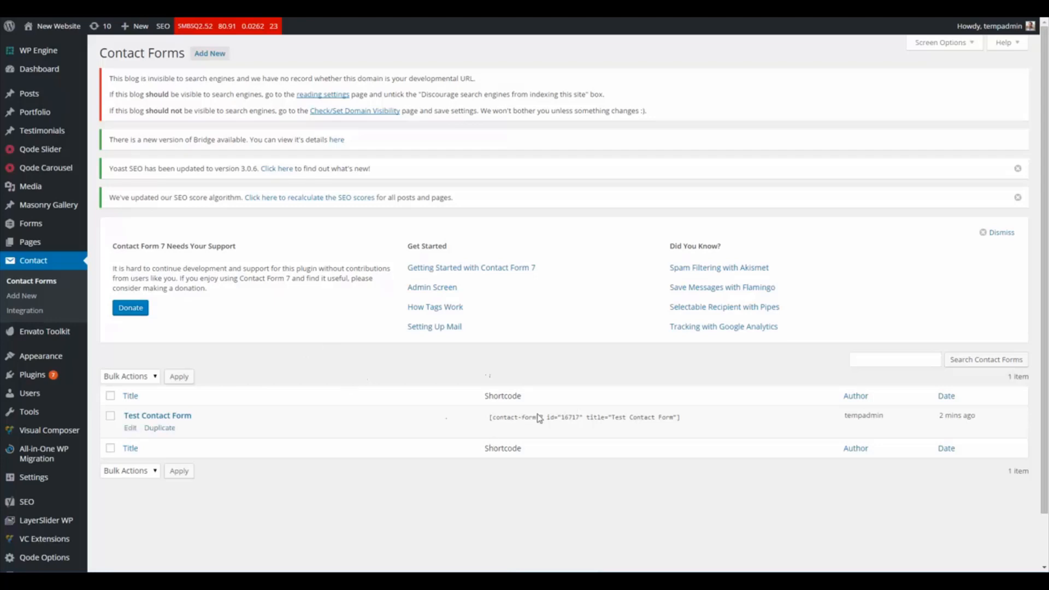
click(207, 56)
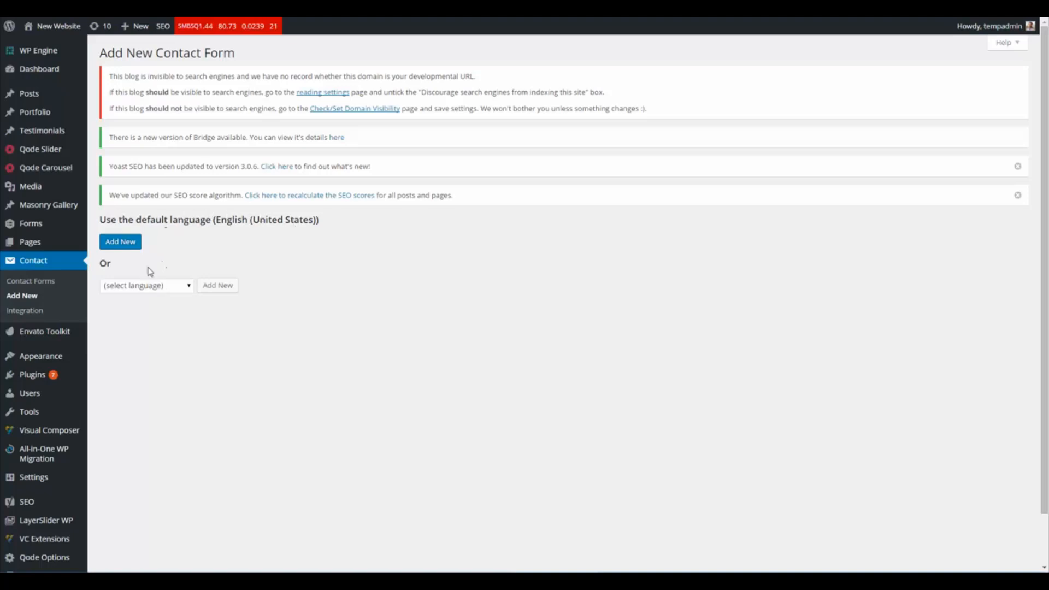
click(125, 246)
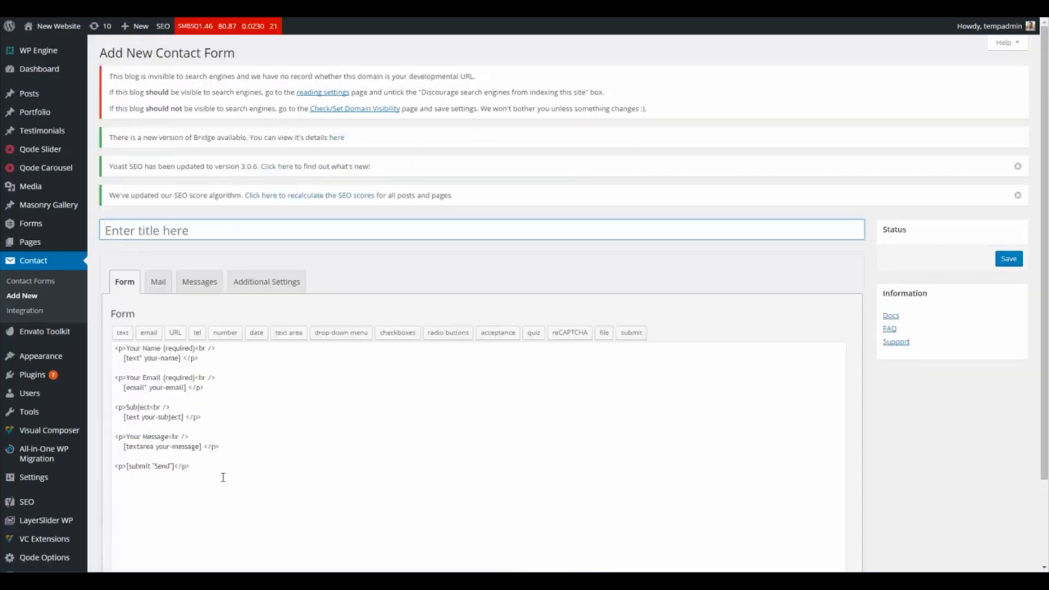
- Title the new contact form "Contact Us Form"
drag(223, 477, 132, 369)
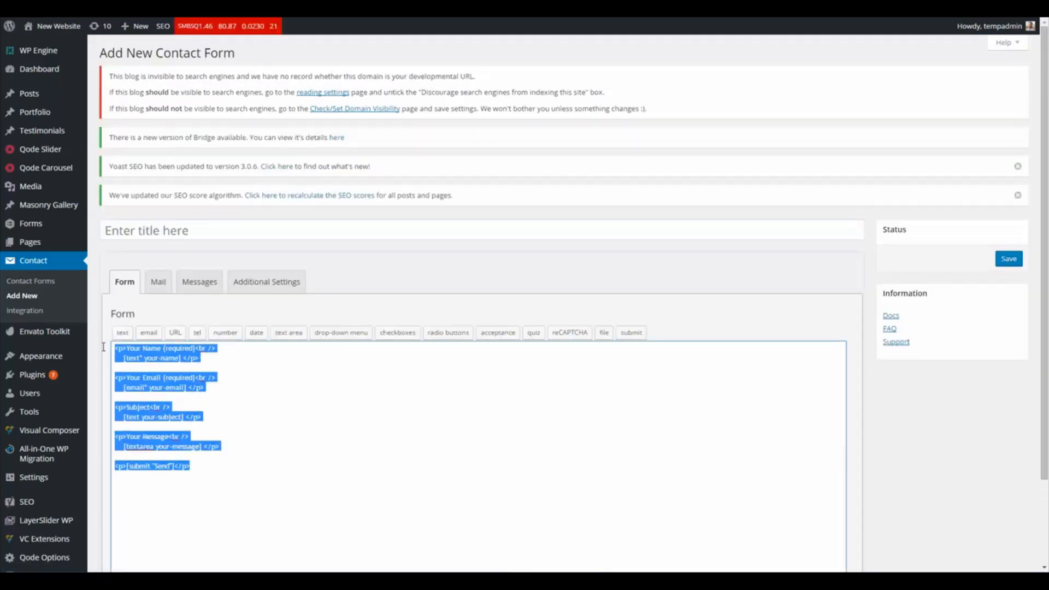
click(211, 469)
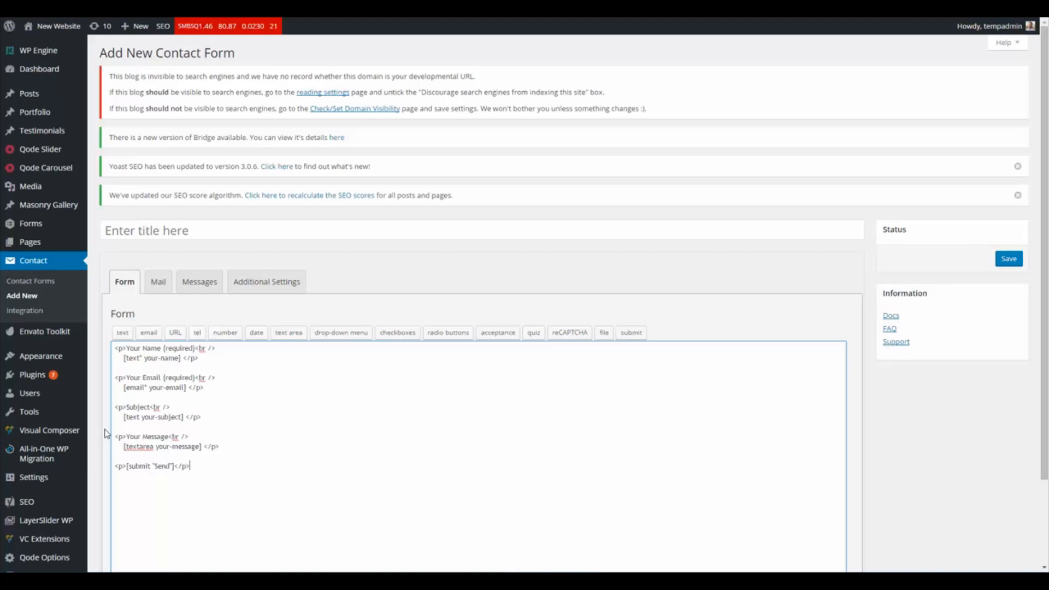
click(189, 231)
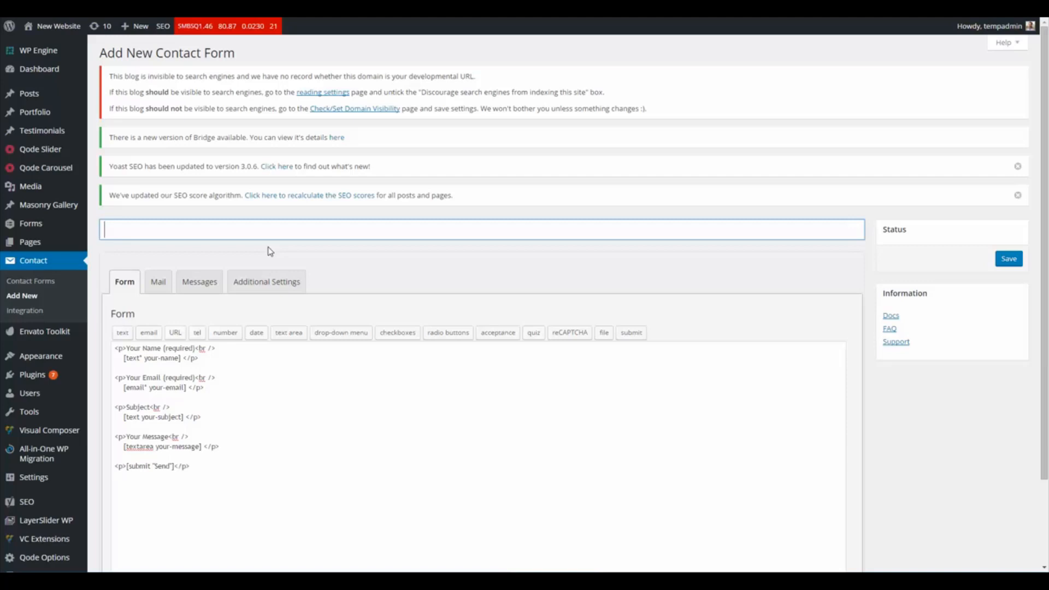
text(Contact Us Form)
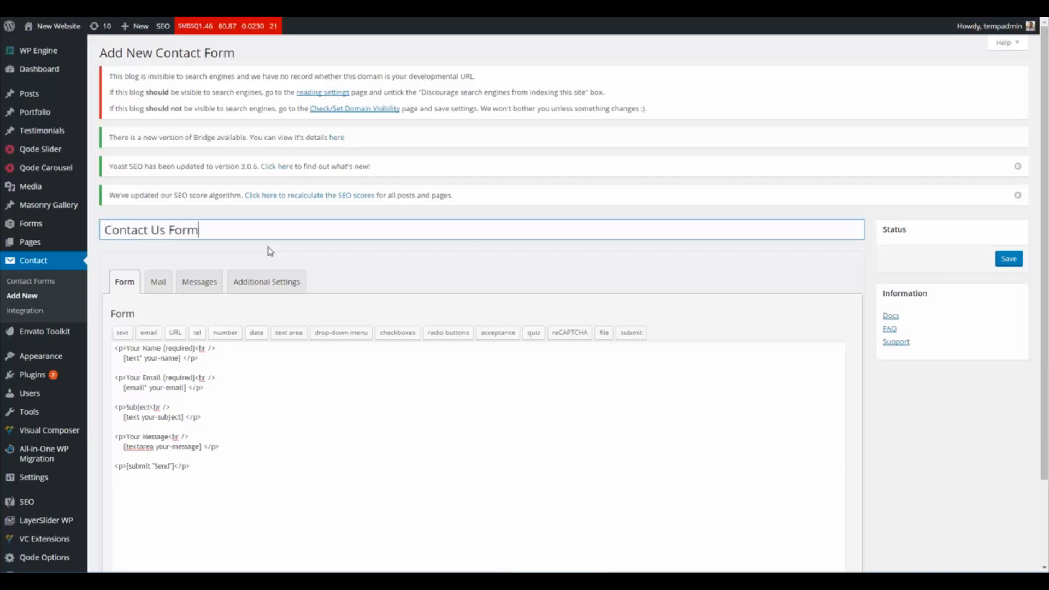
click(360, 273)
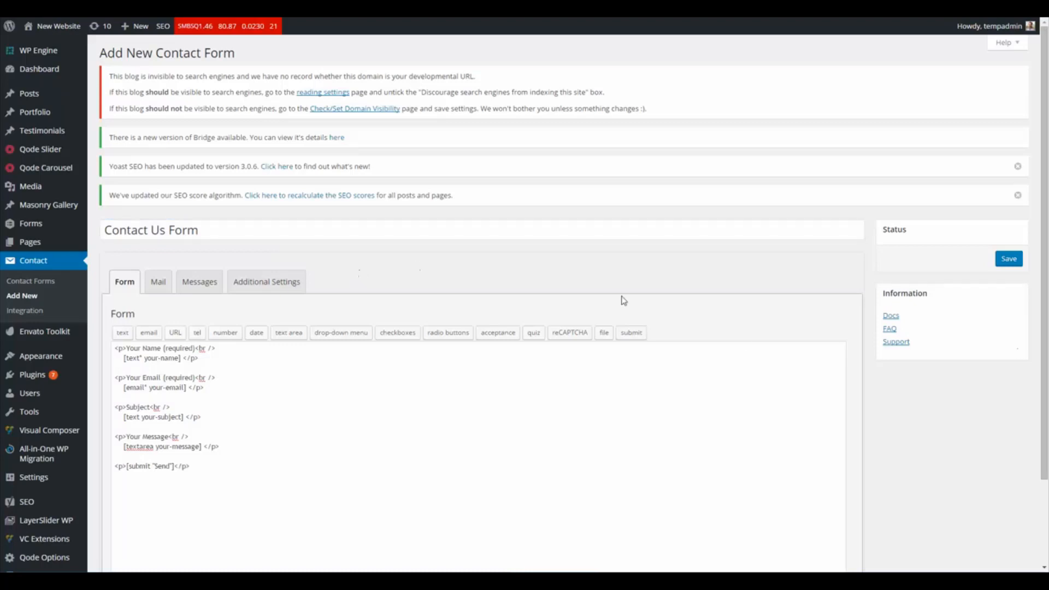
- Insert a required telephone field tag on its own line below the email field in the form template
scroll(478, 277, down, 2)
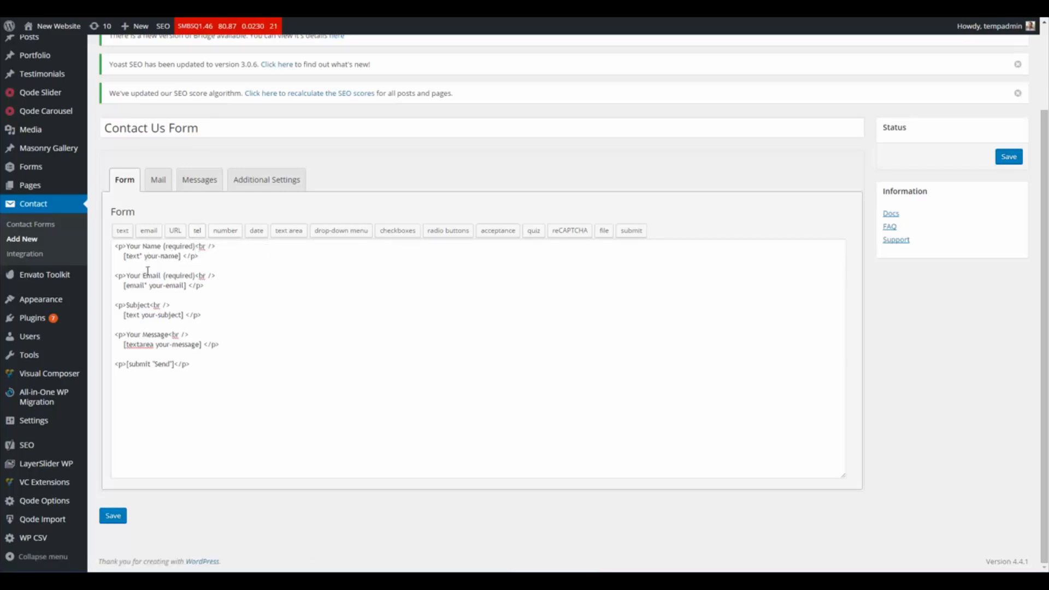
click(206, 287)
click(213, 288)
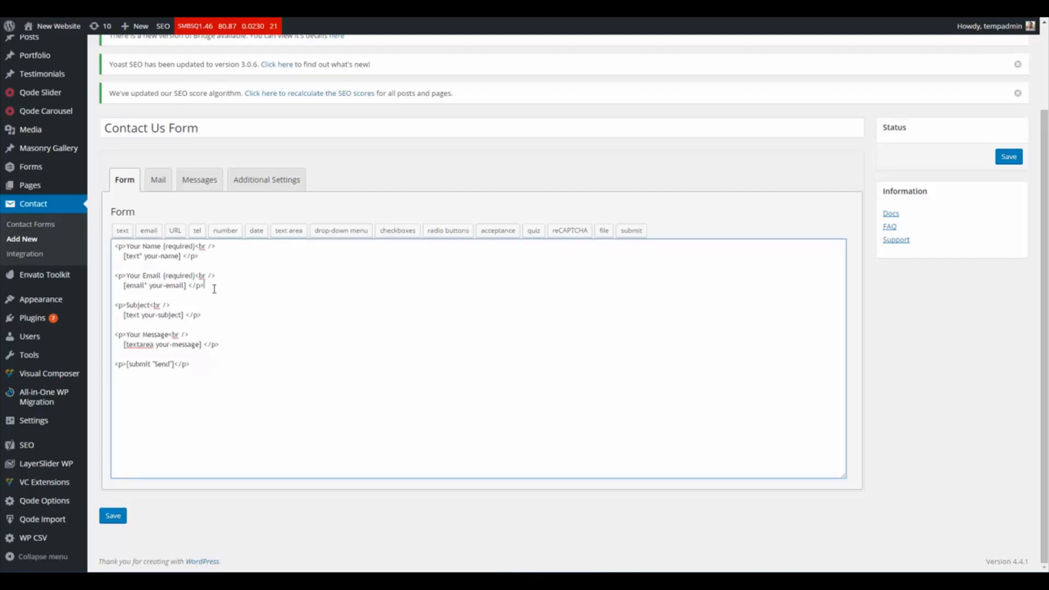
key(Return)
key(Return)
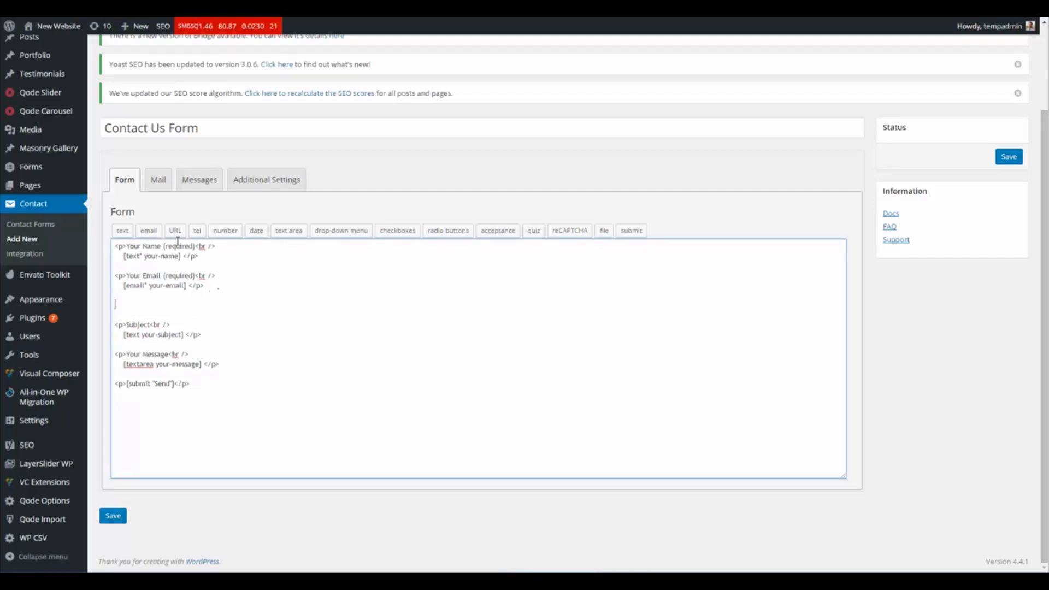
click(197, 231)
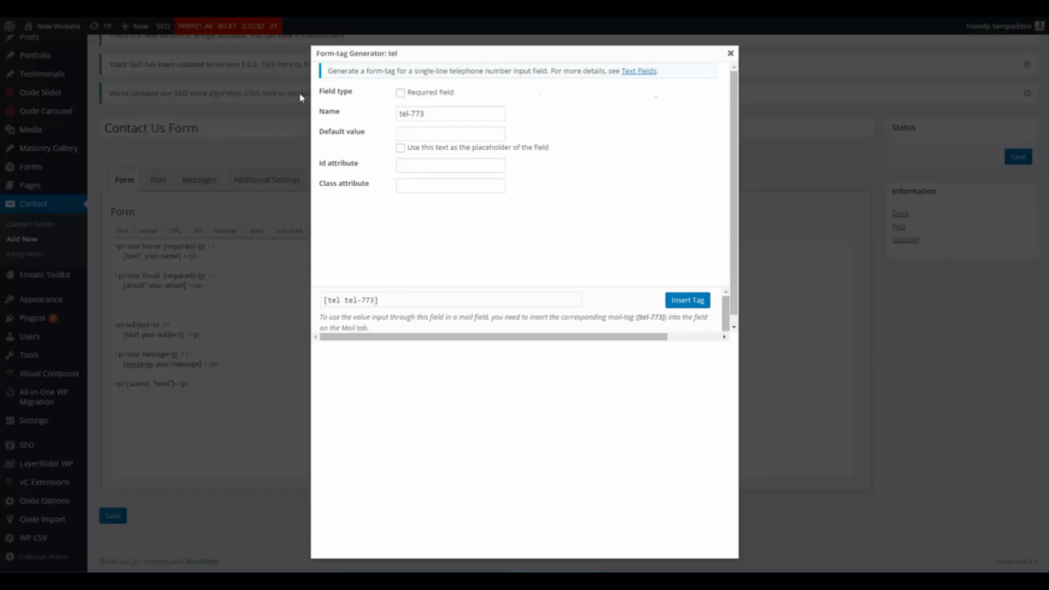
click(402, 94)
drag(438, 113, 369, 117)
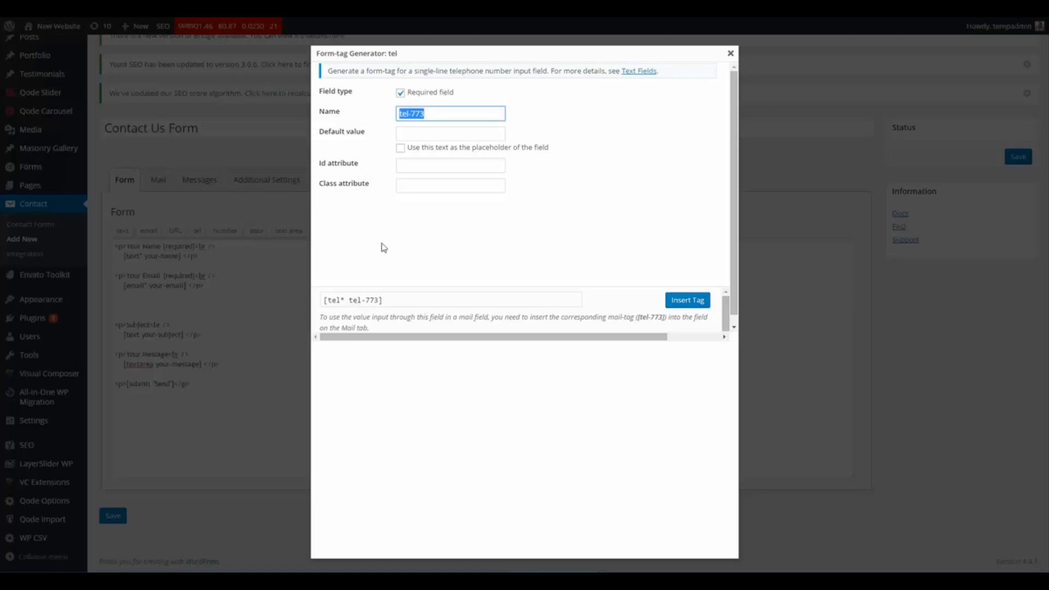
click(424, 135)
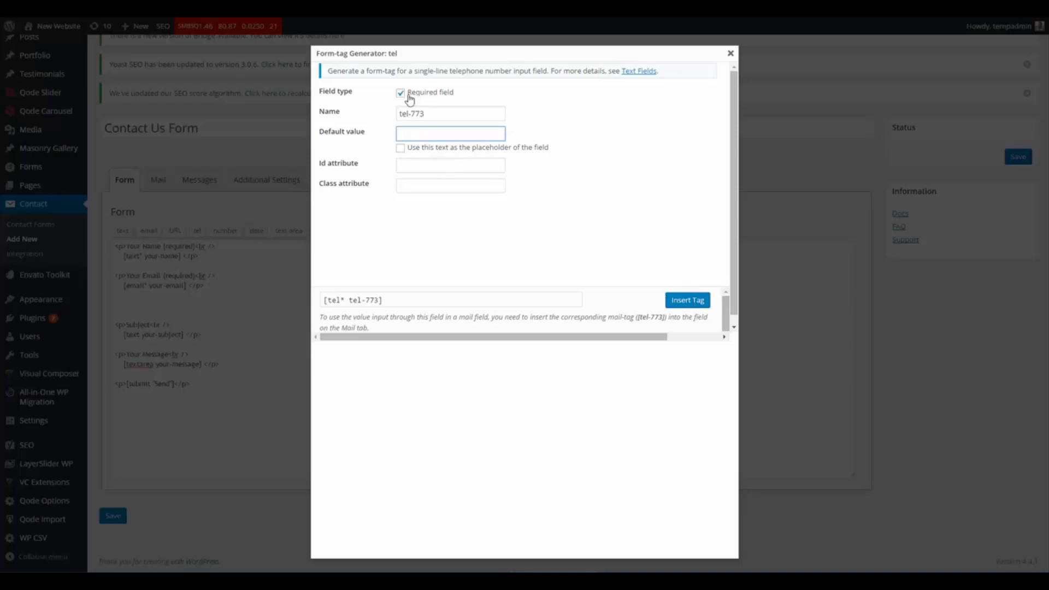
click(693, 302)
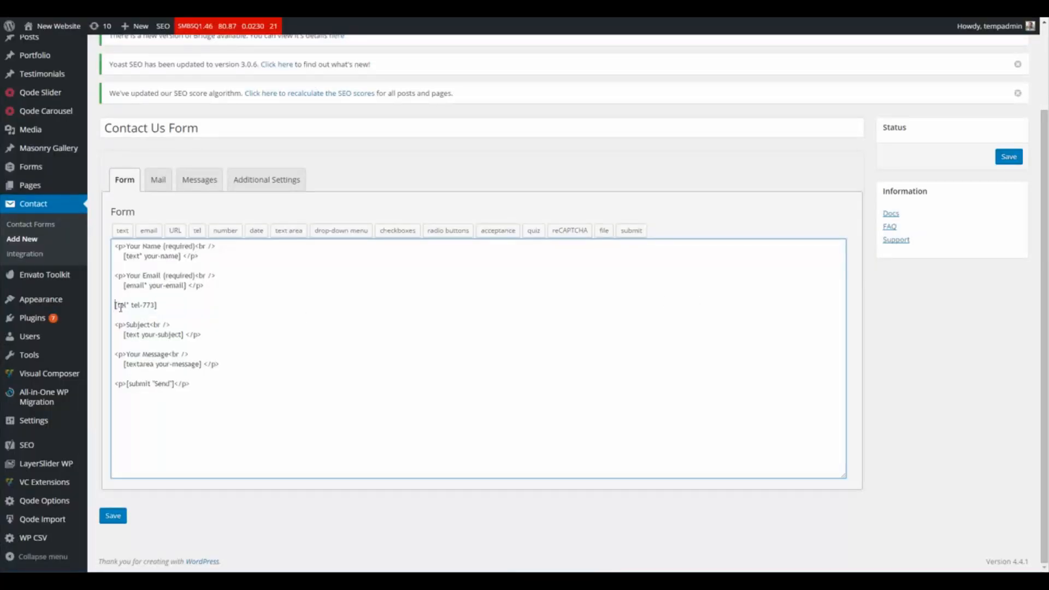
- Examine how the name field's label and form tag are written in the template compared with the telephone tag
drag(115, 305, 160, 305)
click(127, 247)
drag(126, 247, 198, 247)
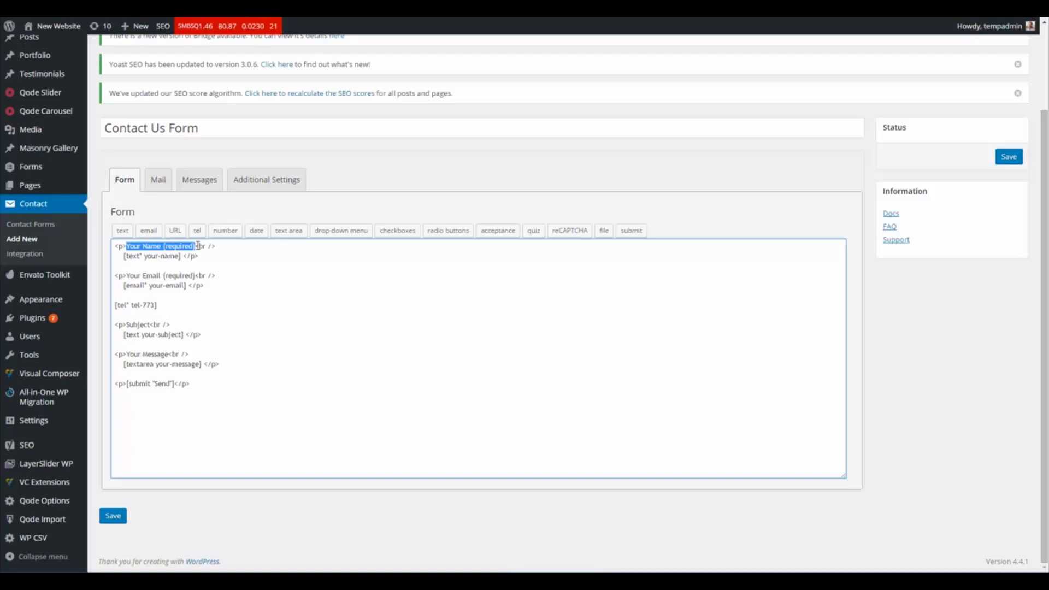
drag(124, 256, 182, 258)
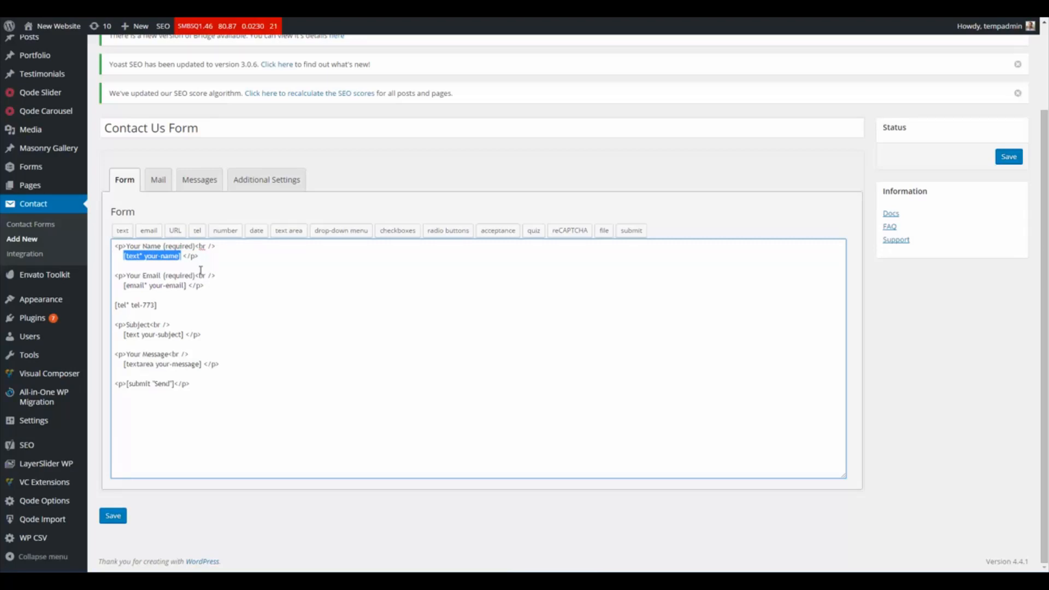
click(127, 246)
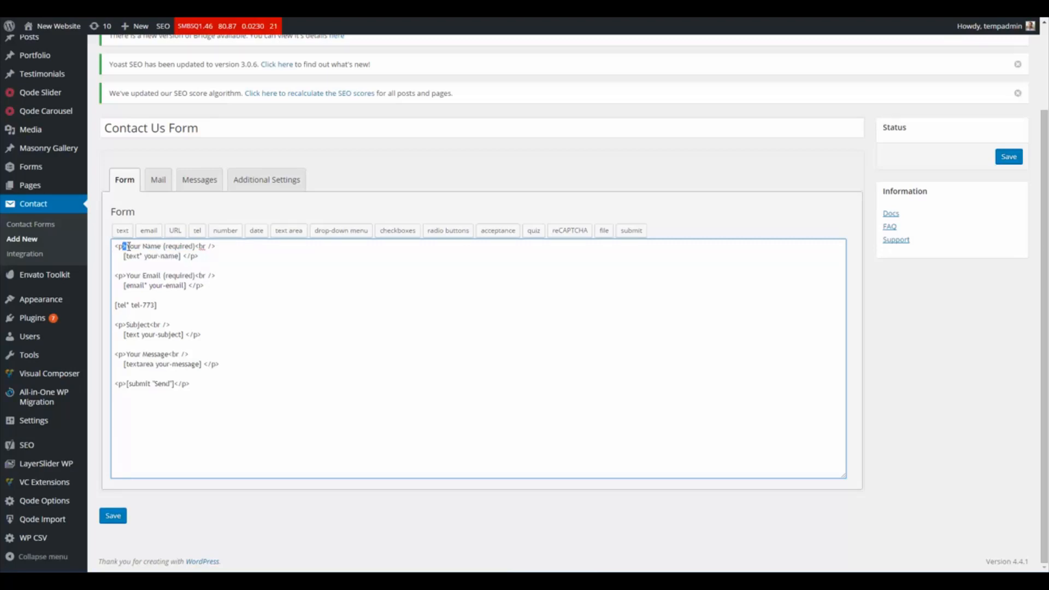
drag(127, 246, 196, 247)
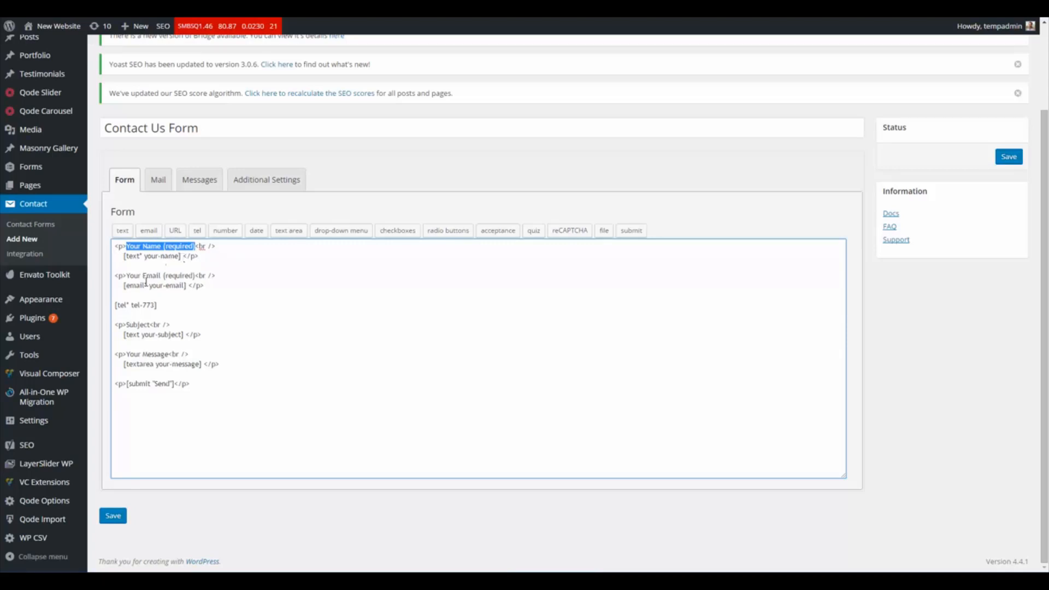
click(130, 253)
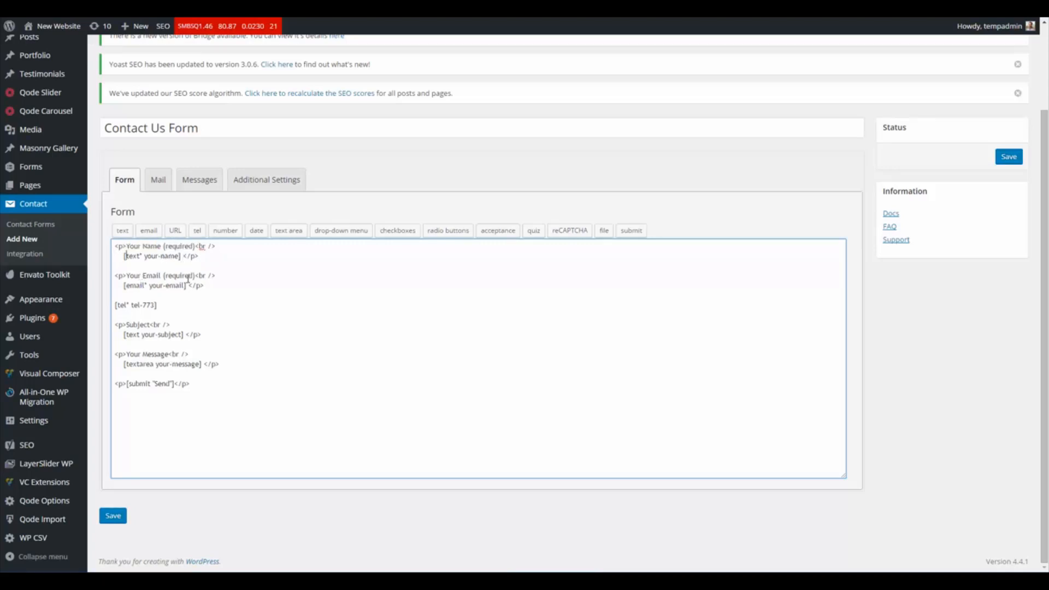
- Copy the name field's label line above the telephone tag and change its label to "Your Phone"
drag(115, 247, 216, 246)
key(ctrl+c)
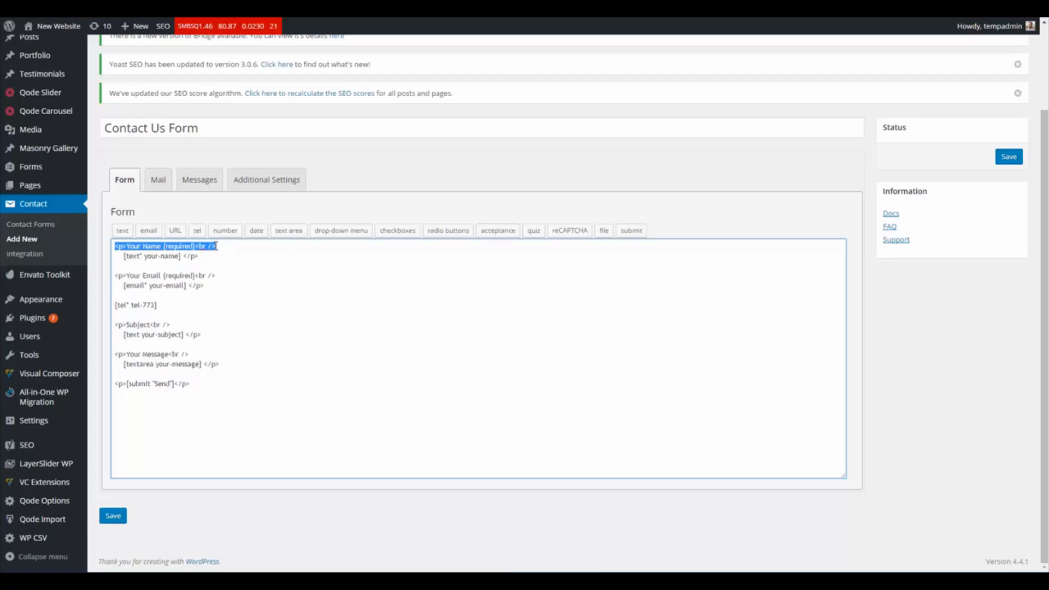
click(138, 294)
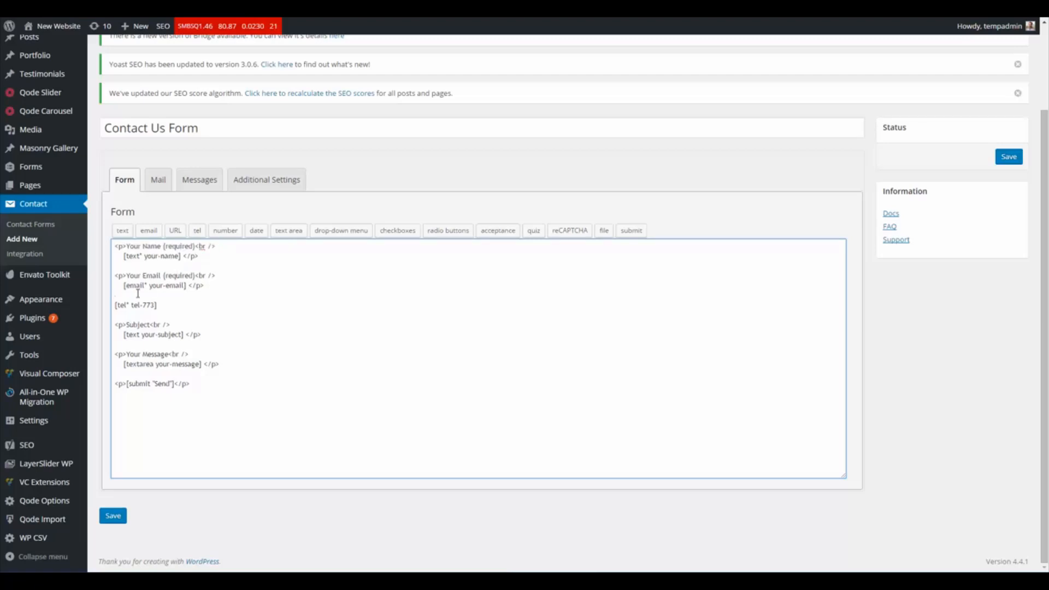
key(Return)
key(ctrl+v)
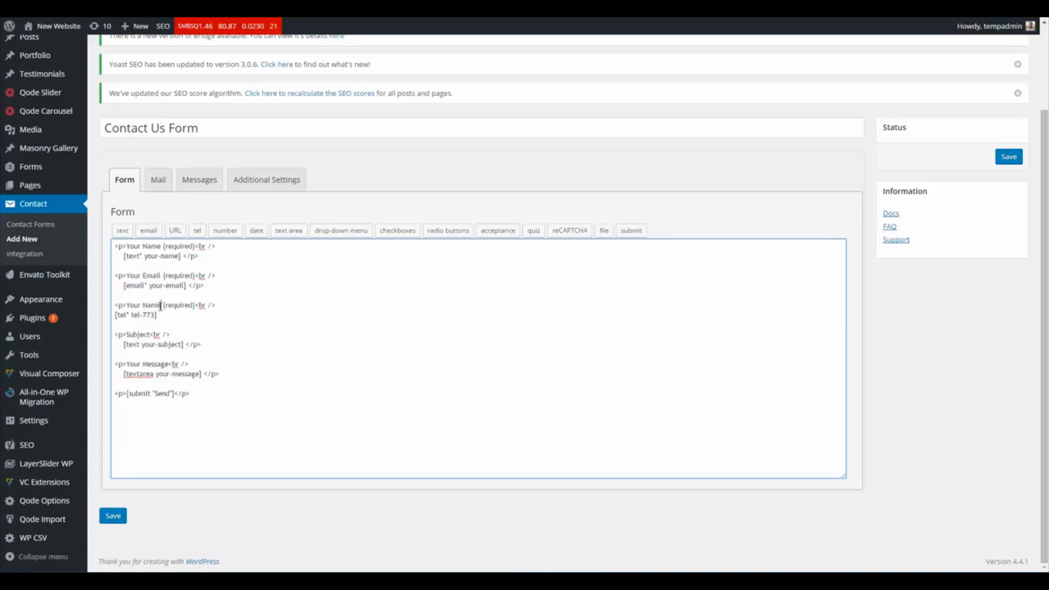
drag(161, 305, 128, 306)
text(Your Phone)
drag(131, 316, 127, 315)
click(183, 306)
mouse_move(164, 307)
mouse_down()
mouse_move(198, 307)
mouse_move(163, 309)
mouse_up()
right_click(198, 307)
click(188, 305)
key(BackSpace)
key(ctrl+z)
click(191, 306)
- Replace the line break code after the phone label with the telephone tag, placing both on one line
drag(196, 305, 223, 305)
drag(157, 316, 82, 320)
key(ctrl+c)
key(BackSpace)
drag(217, 305, 196, 307)
key(BackSpace)
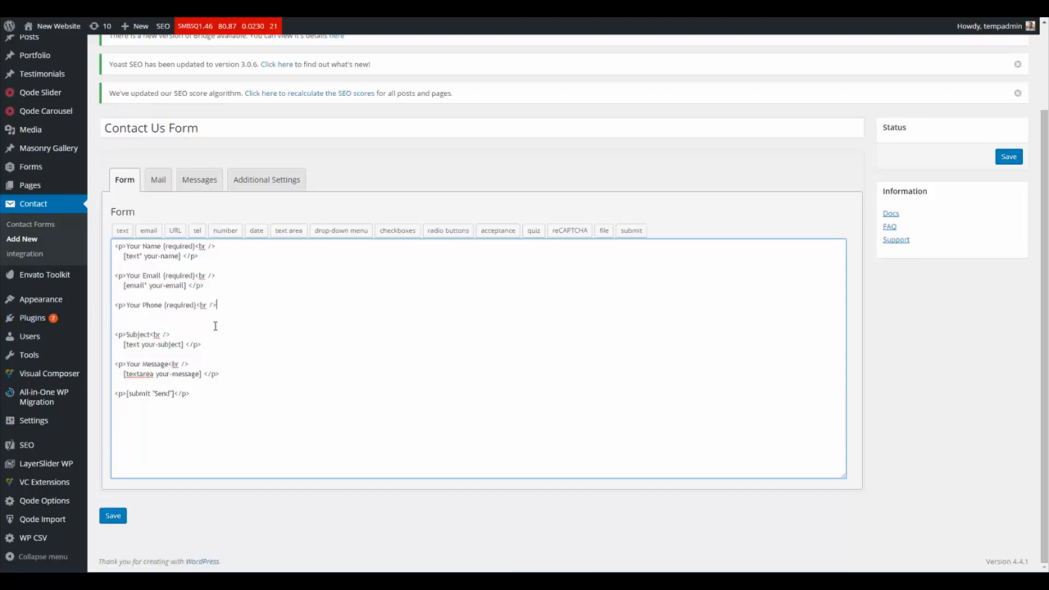
key(ctrl+v)
drag(116, 306, 198, 307)
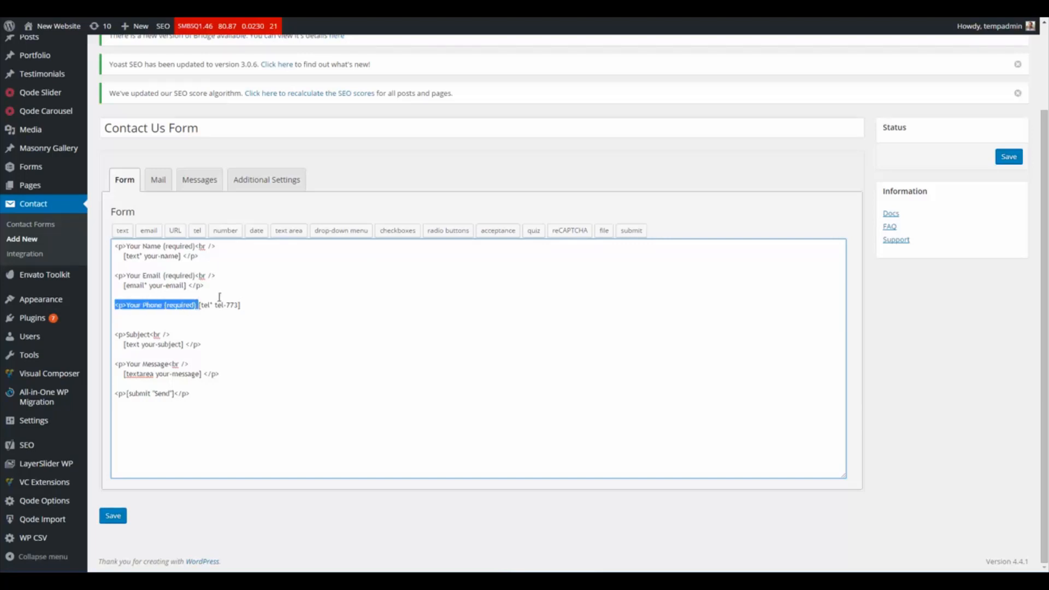
click(199, 306)
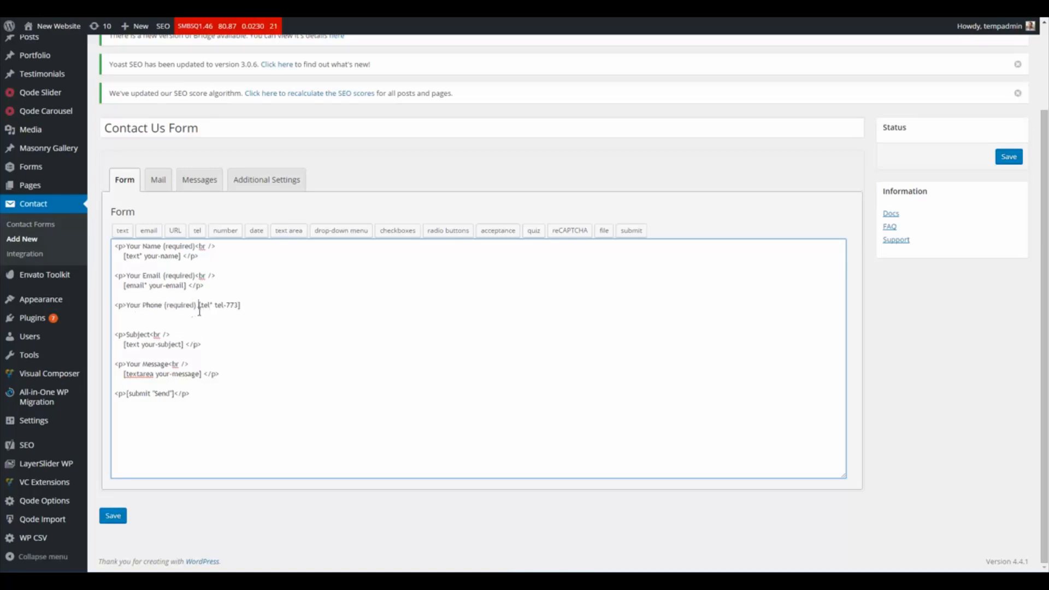
- Copy the name label's <br /> code after the phone label and put the telephone tag on the following line
key(BackSpace)
drag(216, 247, 195, 247)
key(ctrl+c)
click(196, 307)
key(ctrl+v)
key(Return)
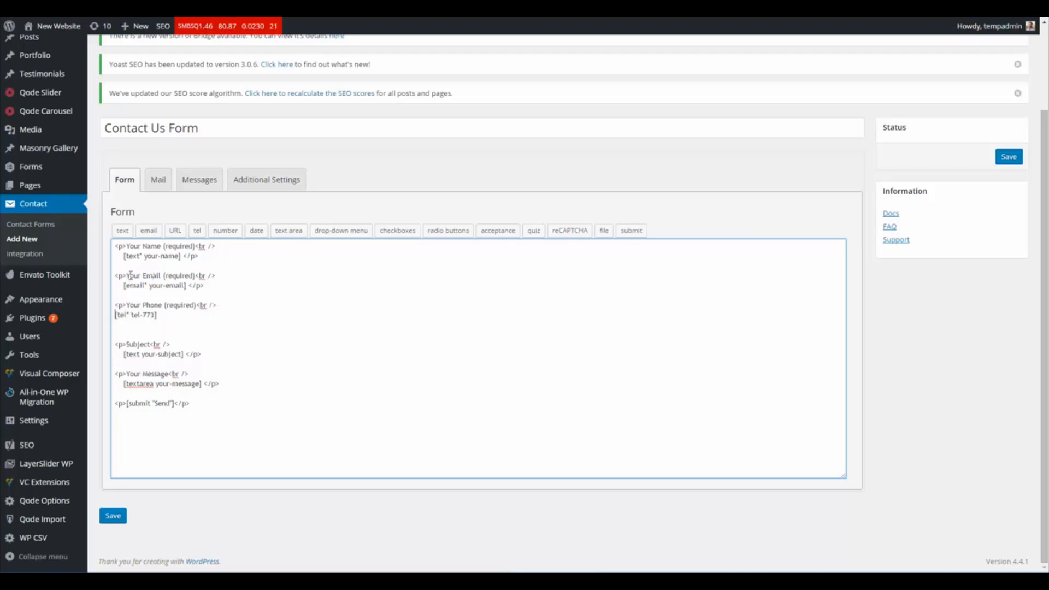
- Close the phone paragraph with the </p> copied from the email field and delete the extra blank line below it
drag(115, 305, 127, 306)
click(113, 309)
drag(115, 308, 126, 309)
drag(205, 287, 189, 287)
key(ctrl+c)
click(159, 316)
key(ctrl+v)
click(134, 332)
key(BackSpace)
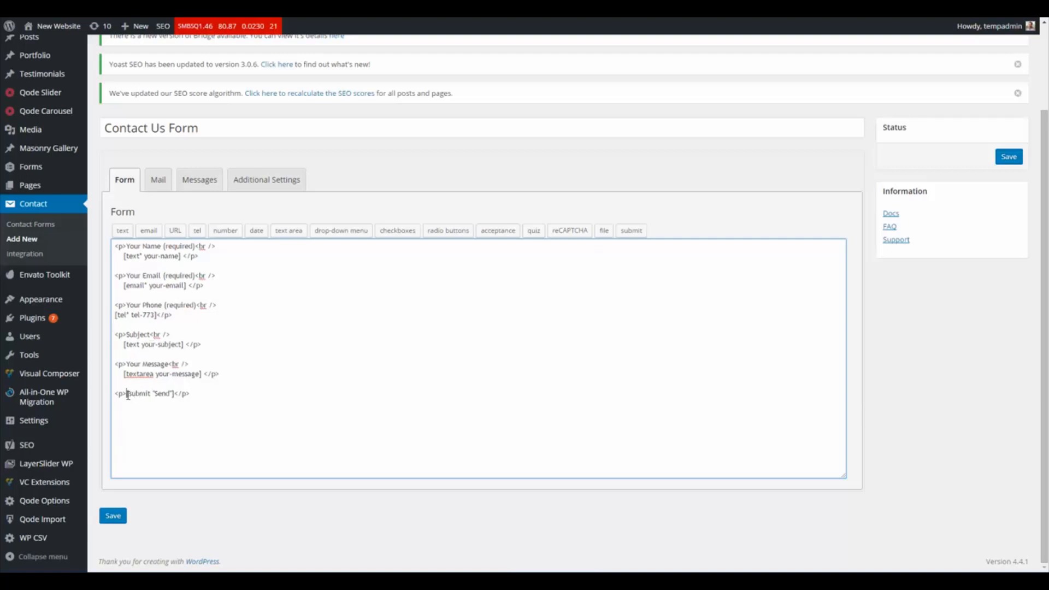
drag(126, 393, 174, 393)
click(201, 336)
click(386, 212)
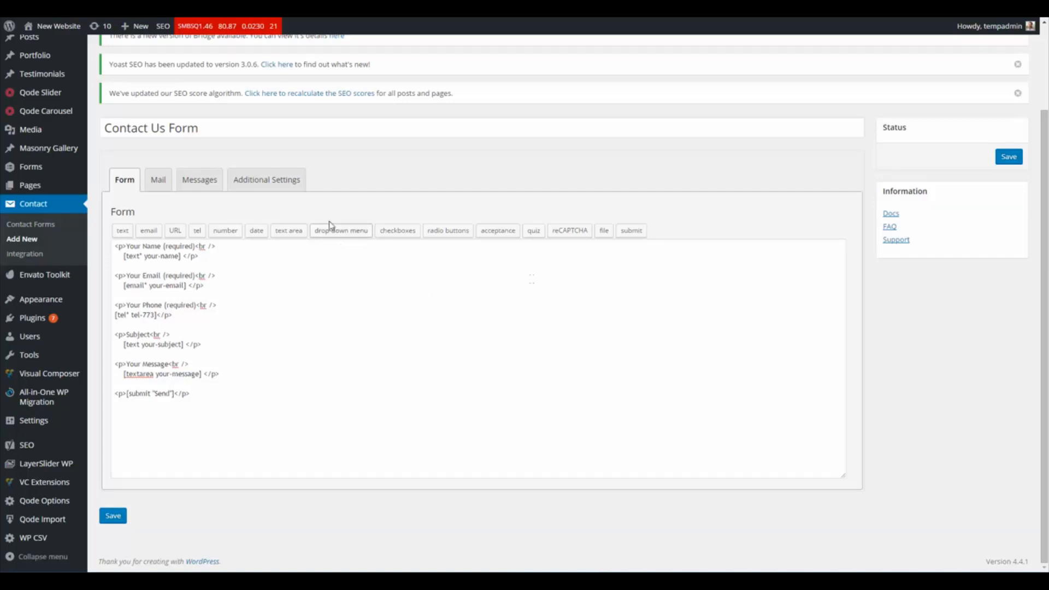
- In the form's mail settings, replace the To recipient with the administrator's e-mail address
click(159, 185)
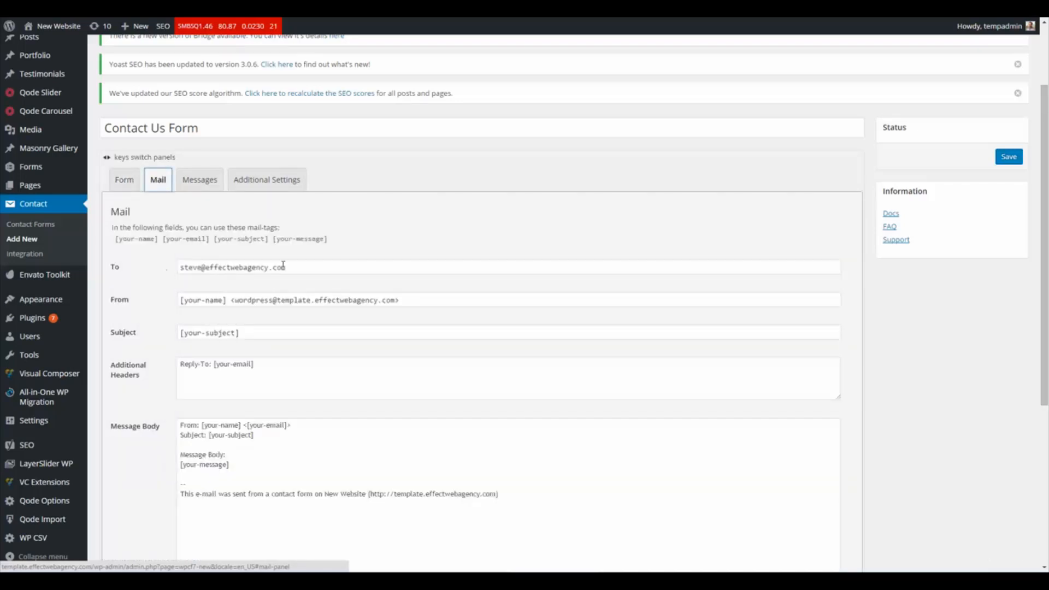
drag(300, 268, 175, 266)
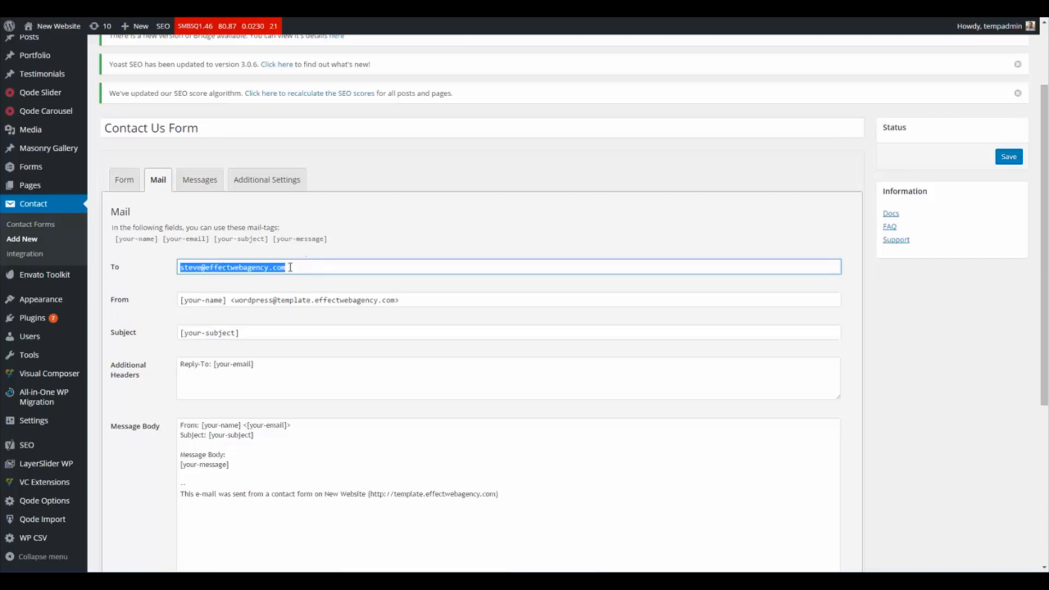
scroll(168, 269, down, 1)
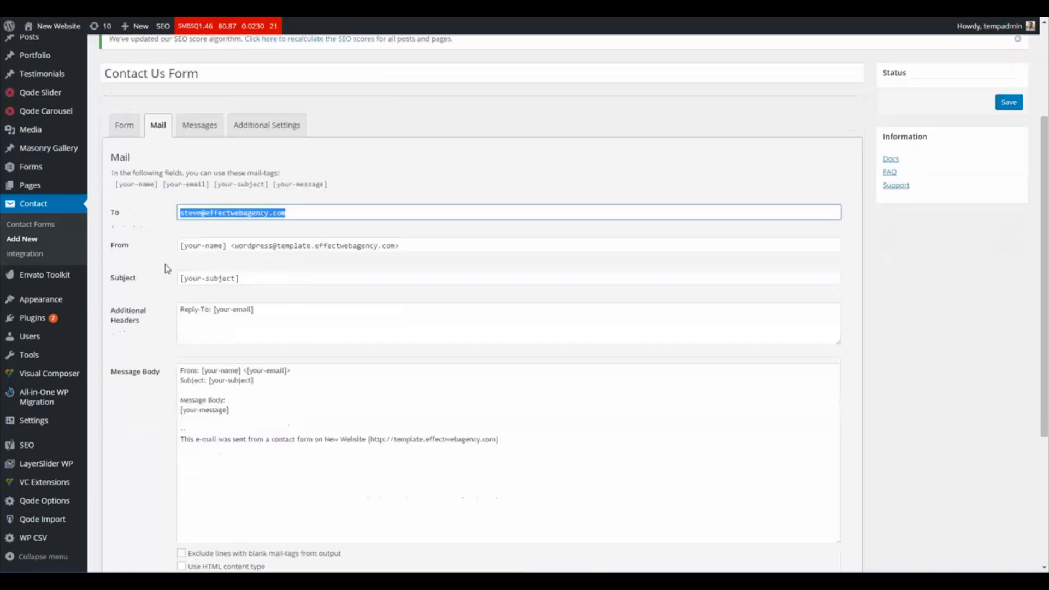
text(admin)
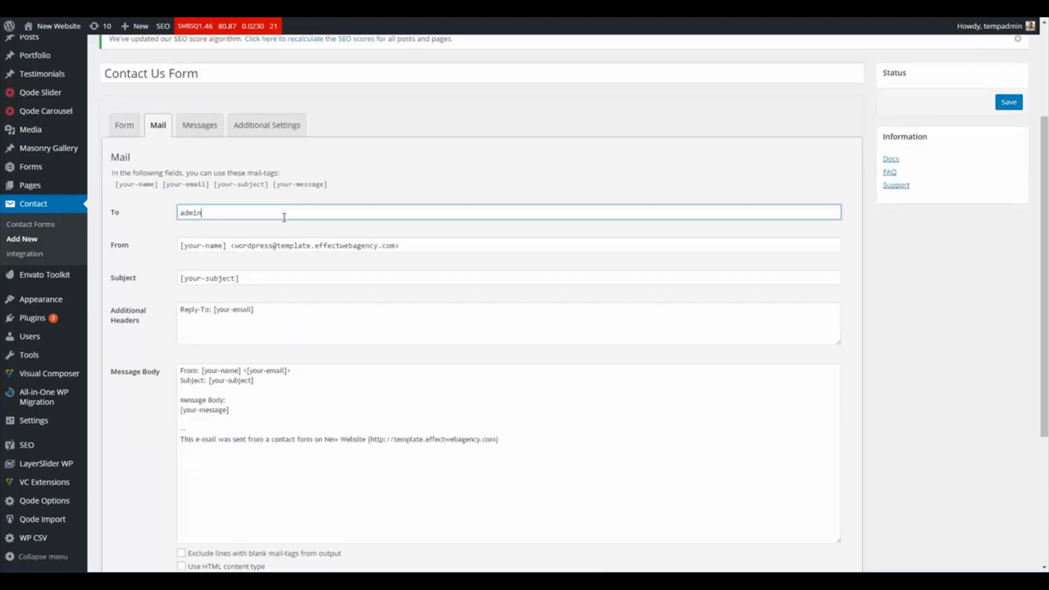
text(@admin.com)
drag(254, 214, 156, 217)
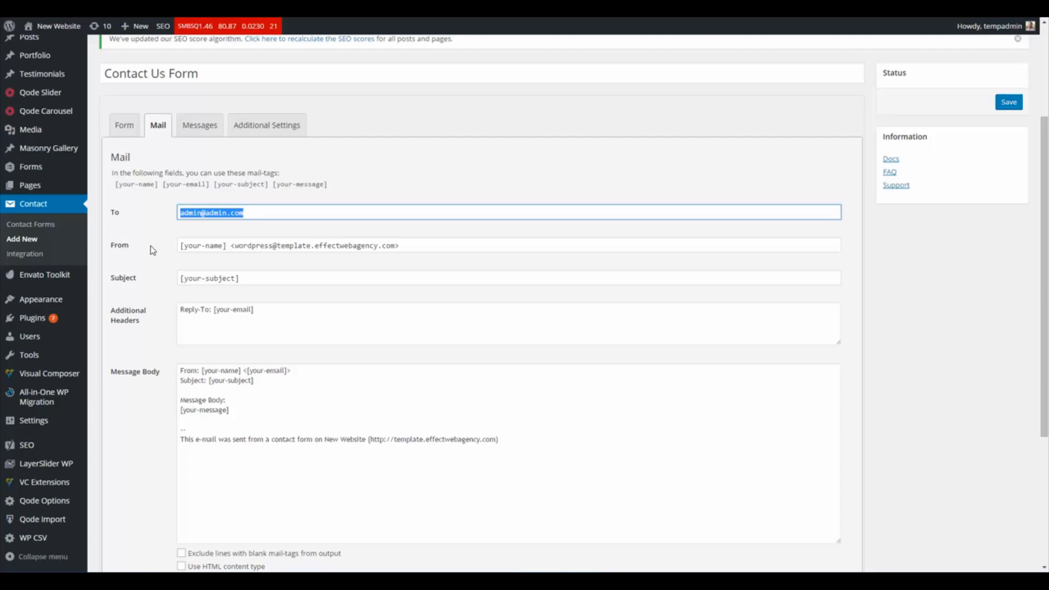
- Examine the From setting's sender address and [your-name] tag against the fields in the form template
drag(407, 246, 234, 249)
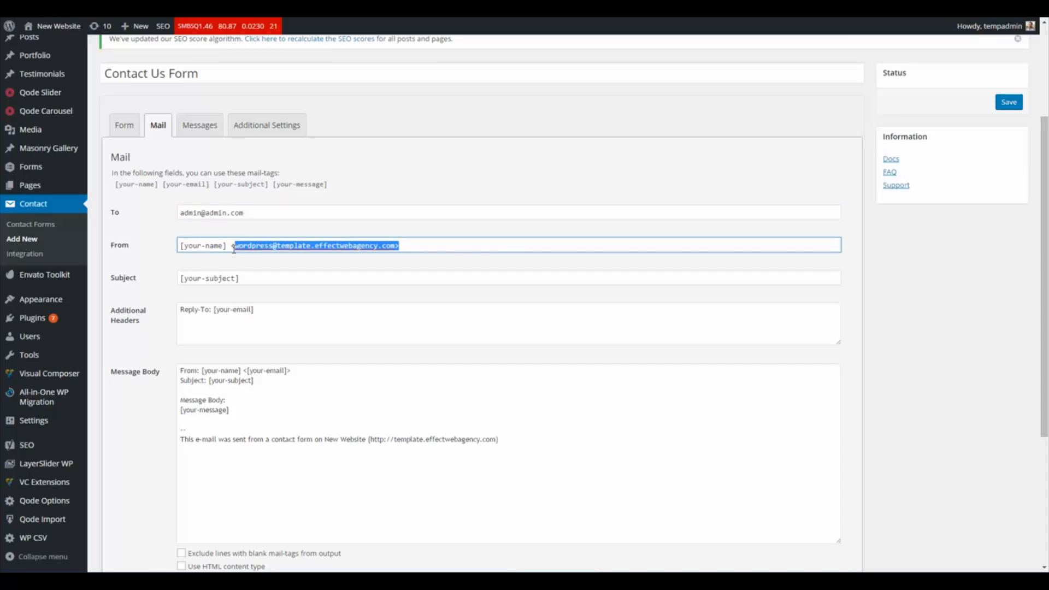
drag(182, 247, 228, 251)
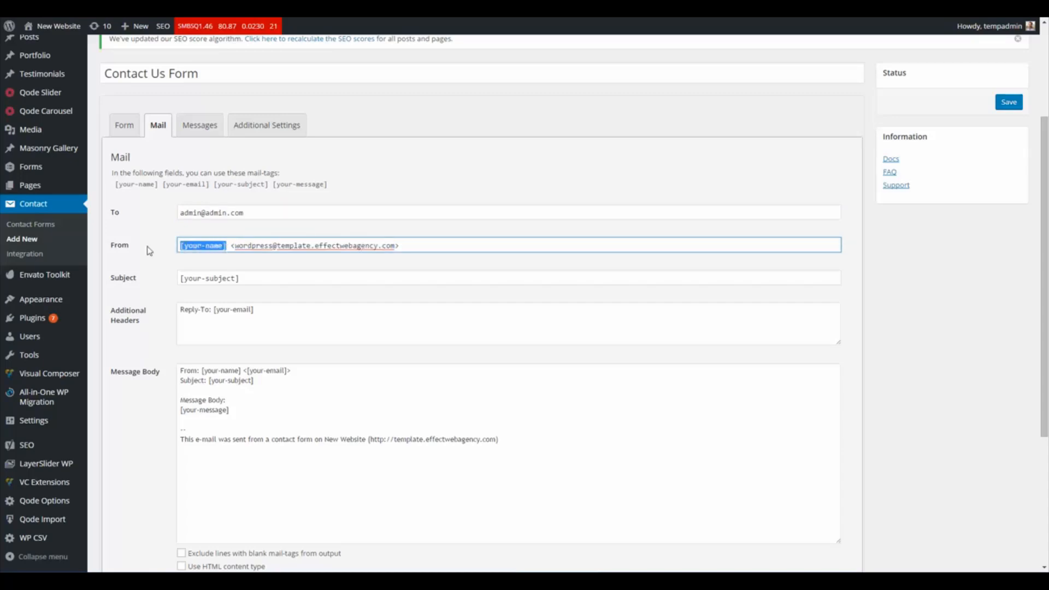
click(133, 121)
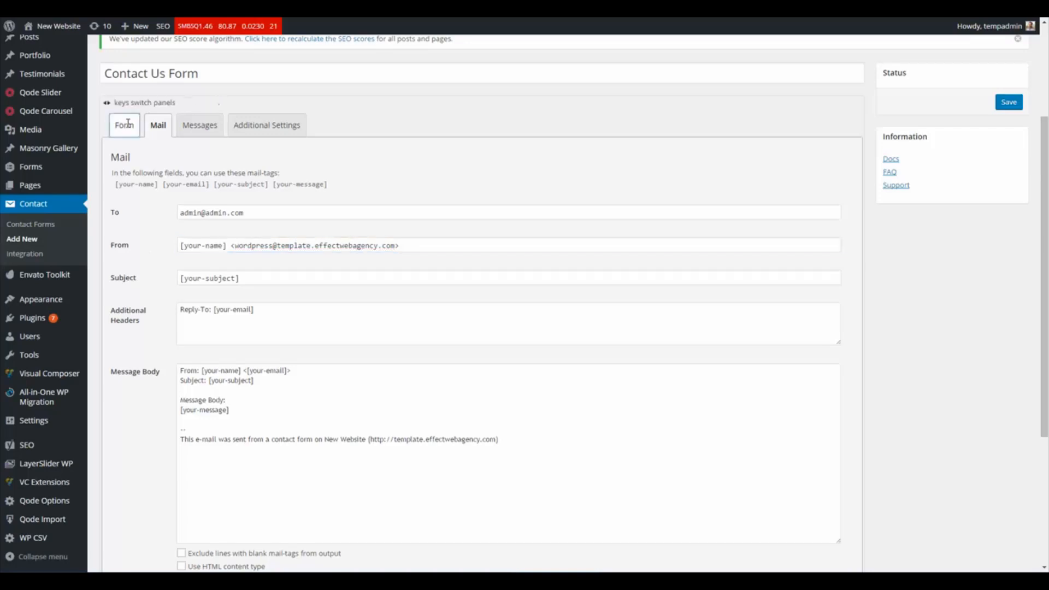
drag(145, 258, 180, 257)
click(159, 186)
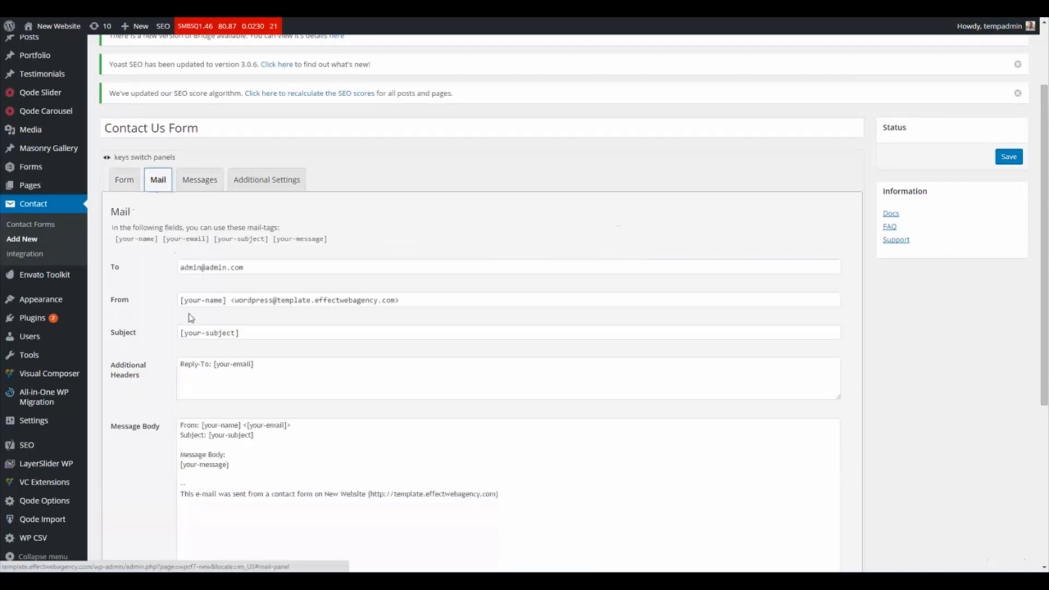
drag(227, 304, 175, 301)
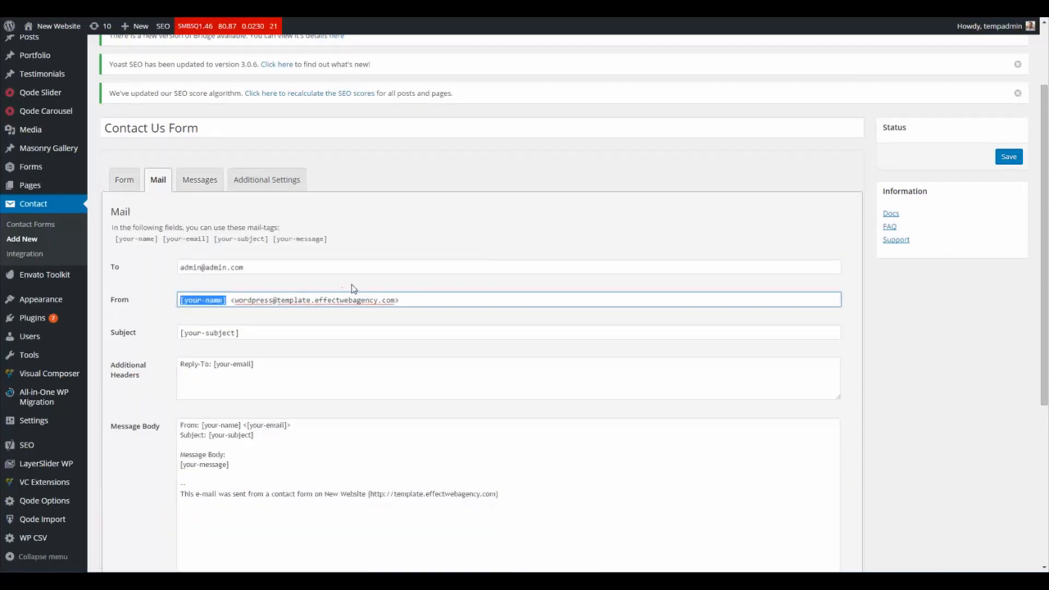
- Replace the sender address in the From setting with [your-email], using the tag name copied from the form template
click(124, 179)
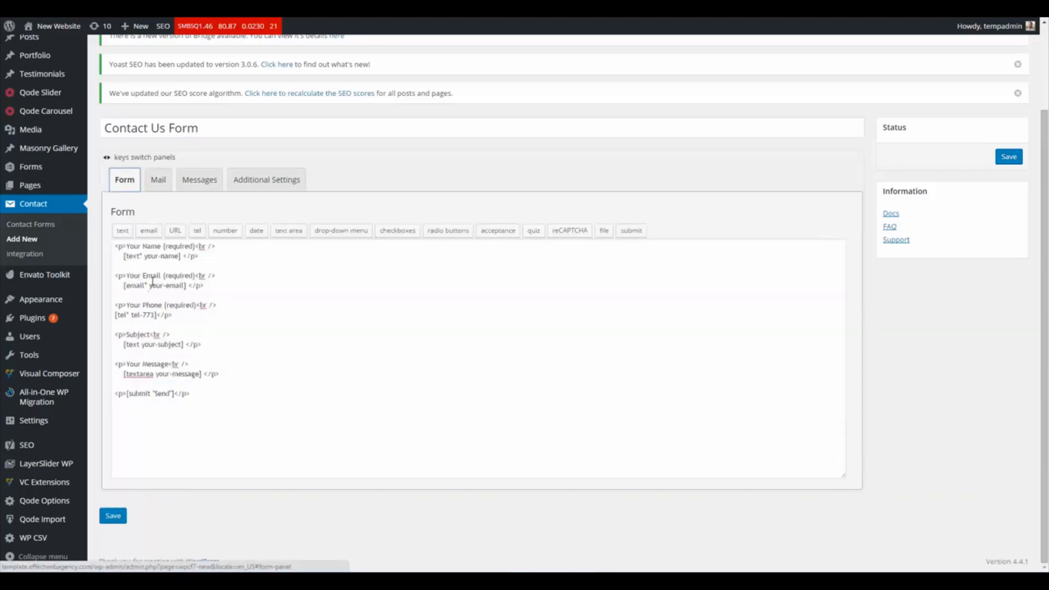
drag(150, 285, 184, 286)
key(ctrl+c)
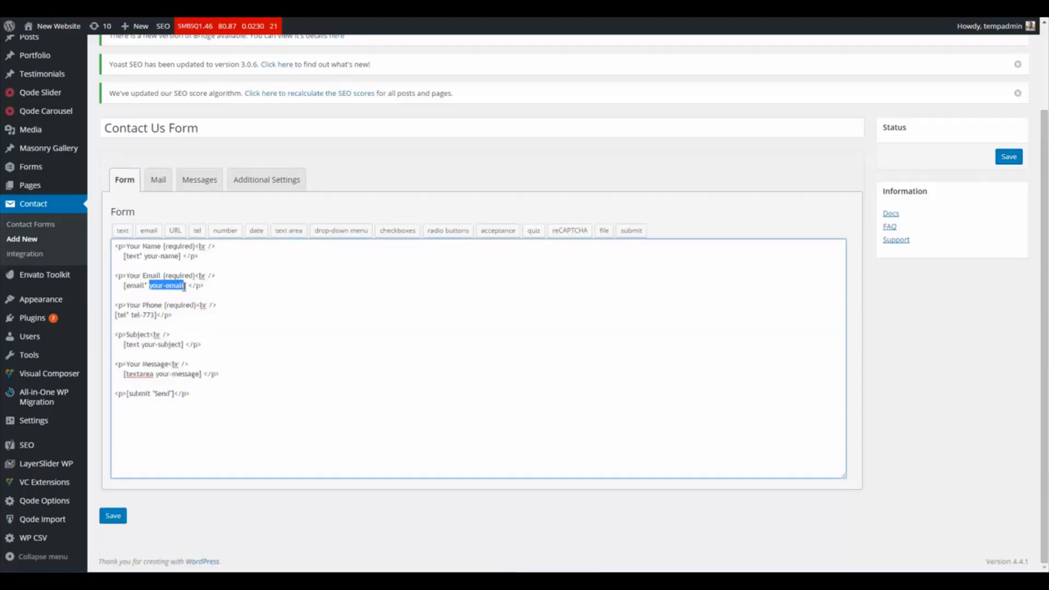
click(158, 180)
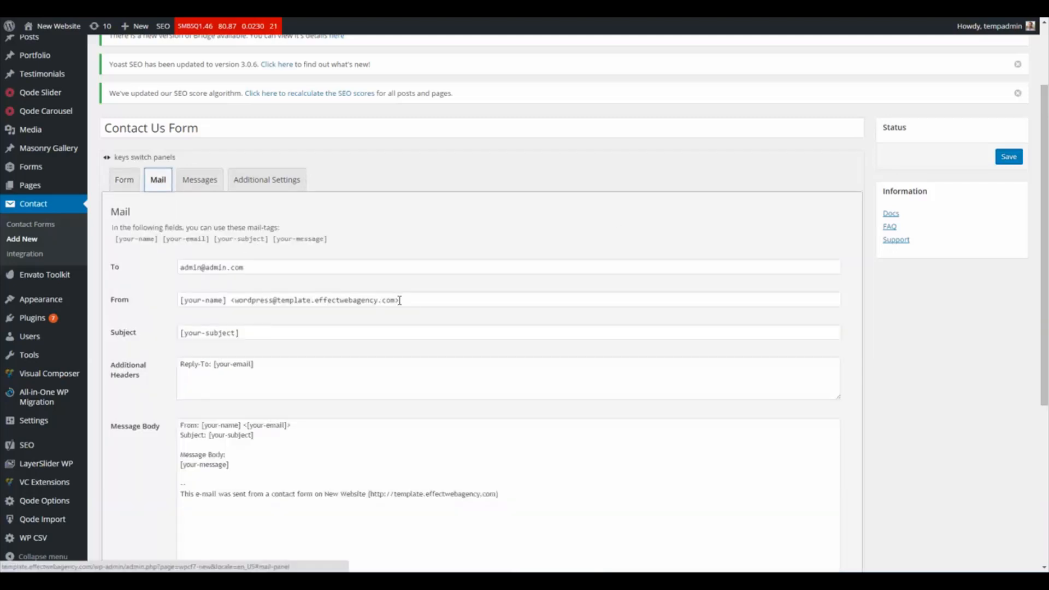
drag(399, 300, 234, 307)
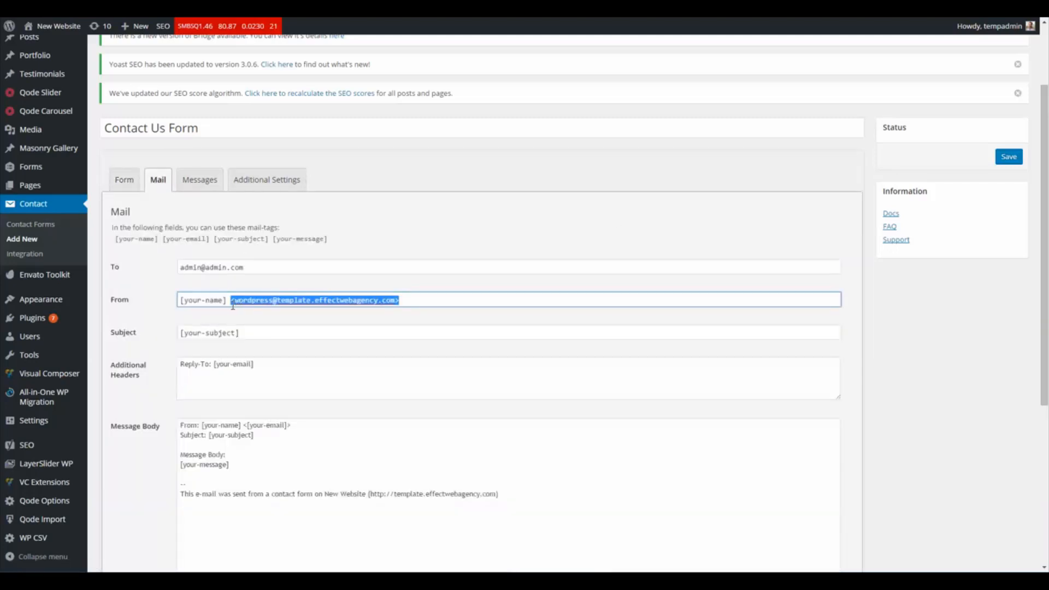
text([)
key(ctrl+v)
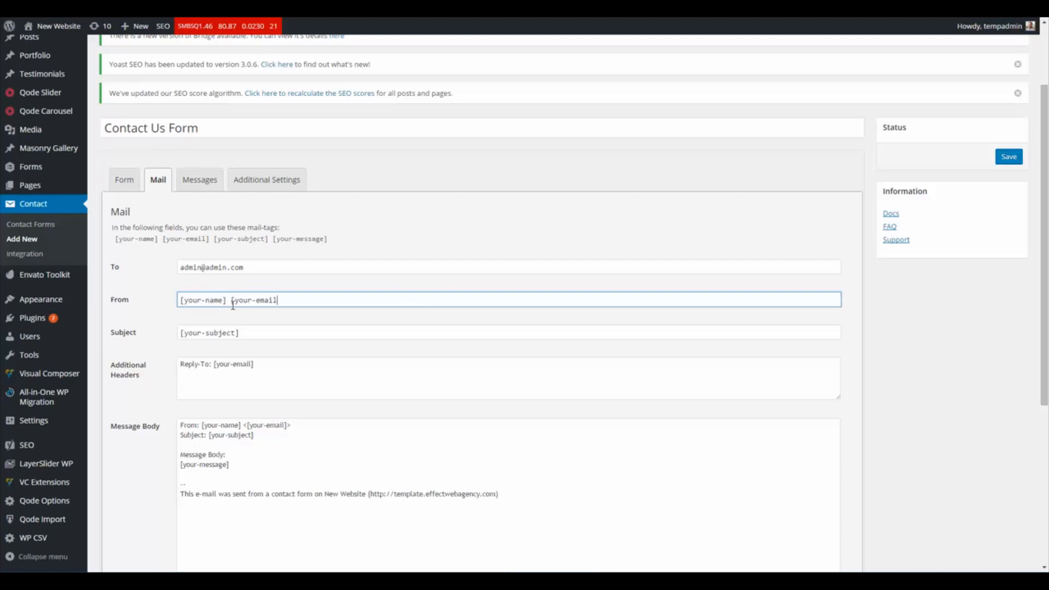
text(])
drag(181, 300, 284, 301)
click(266, 340)
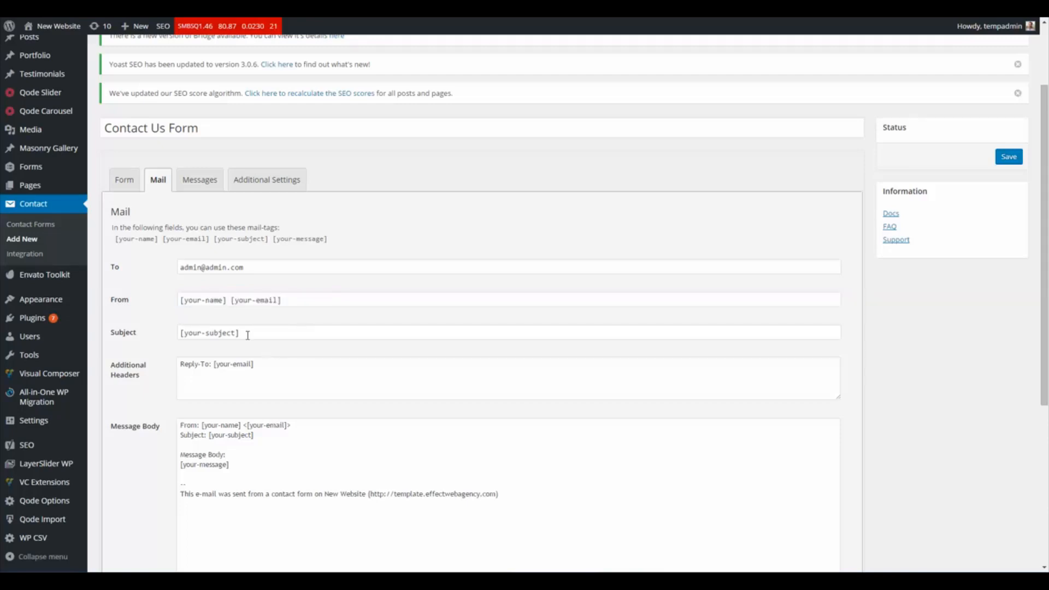
- Set the mail subject to "Contact Form Submission from Website"
drag(243, 333, 75, 335)
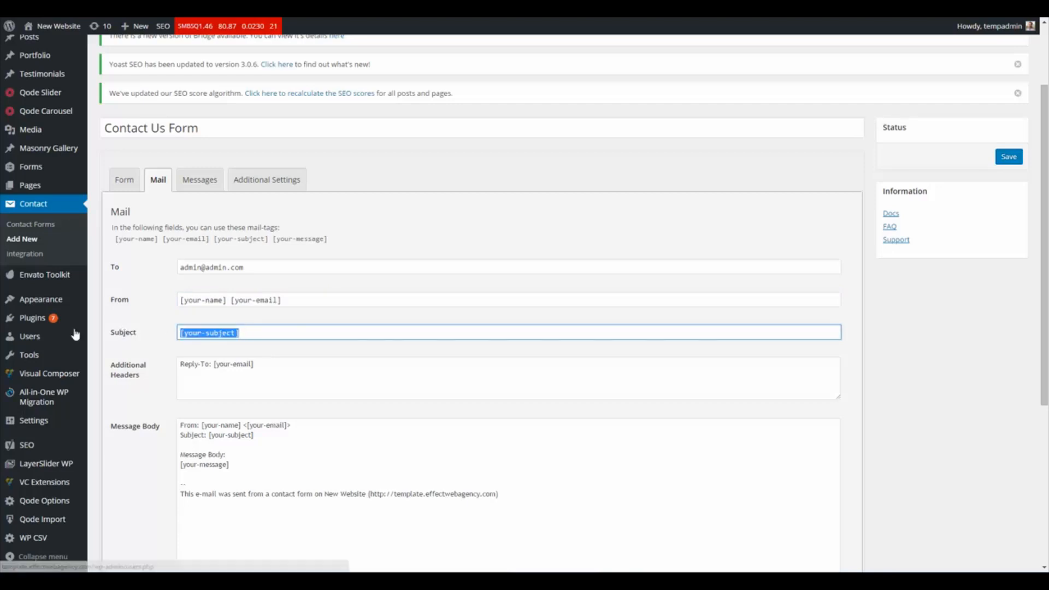
text(Contact FOrm)
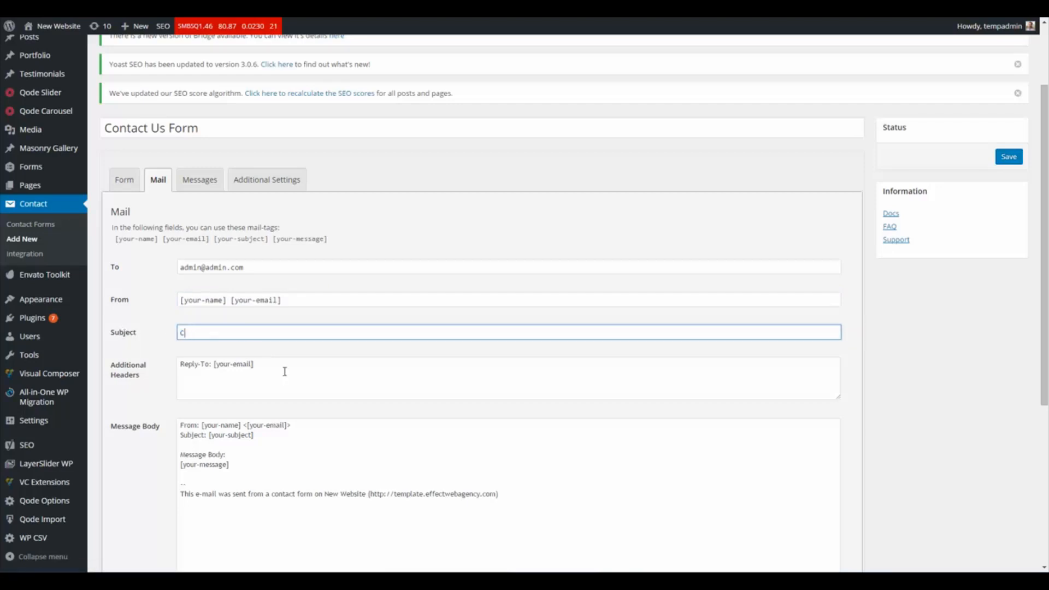
key(BackSpace)
key(BackSpace)
key(BackSpace)
key(BackSpace)
key(BackSpace)
text(Form Submission from Website)
drag(341, 333, 169, 332)
- Replace the mail subject with [your-subject], copying the tag name from the form template, and check it against the template
click(124, 178)
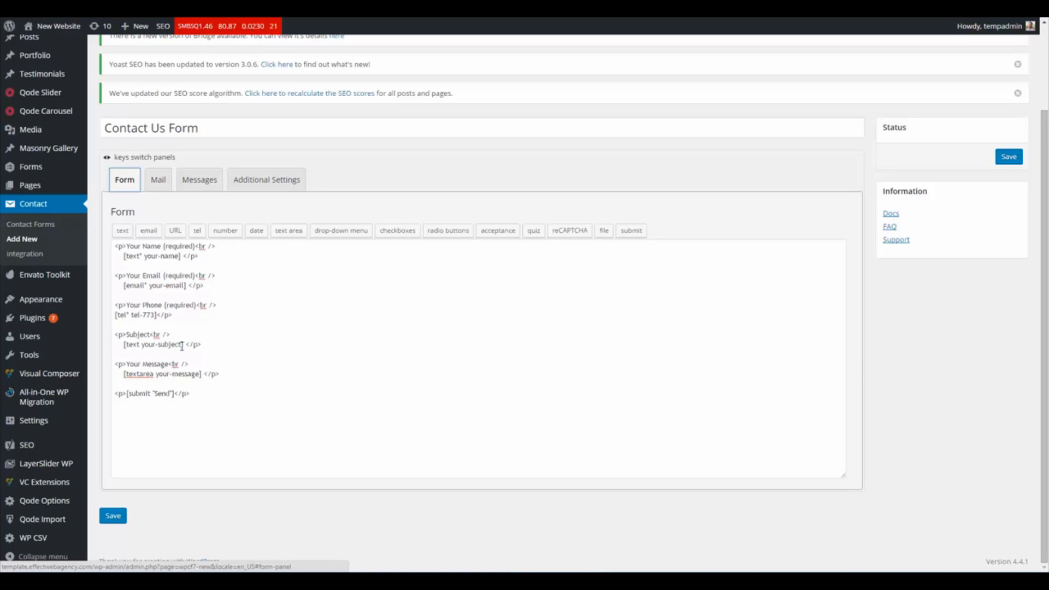
drag(182, 346, 143, 349)
key(ctrl+c)
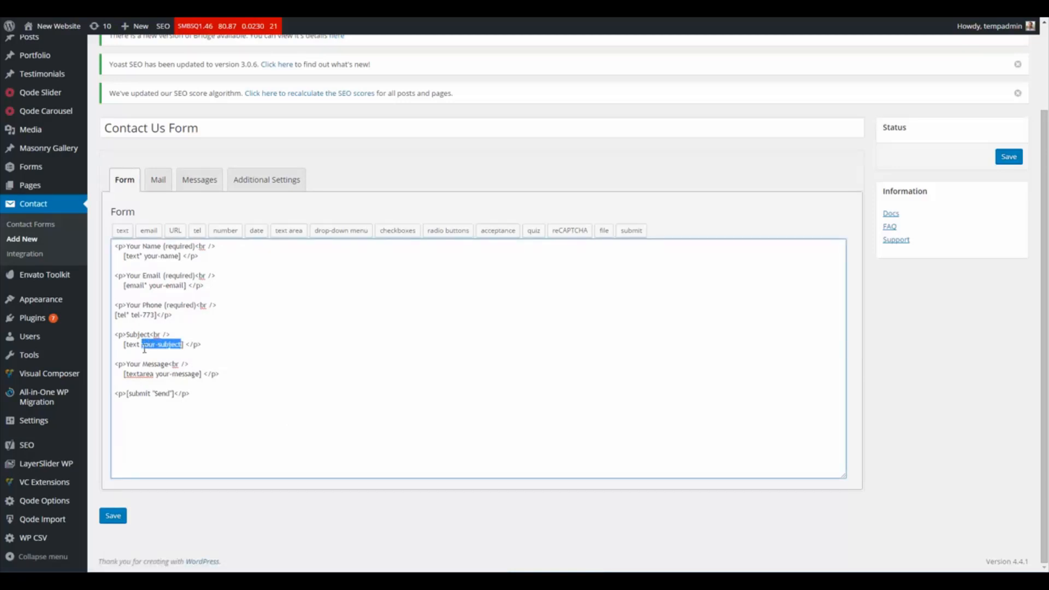
click(158, 178)
drag(349, 333, 127, 346)
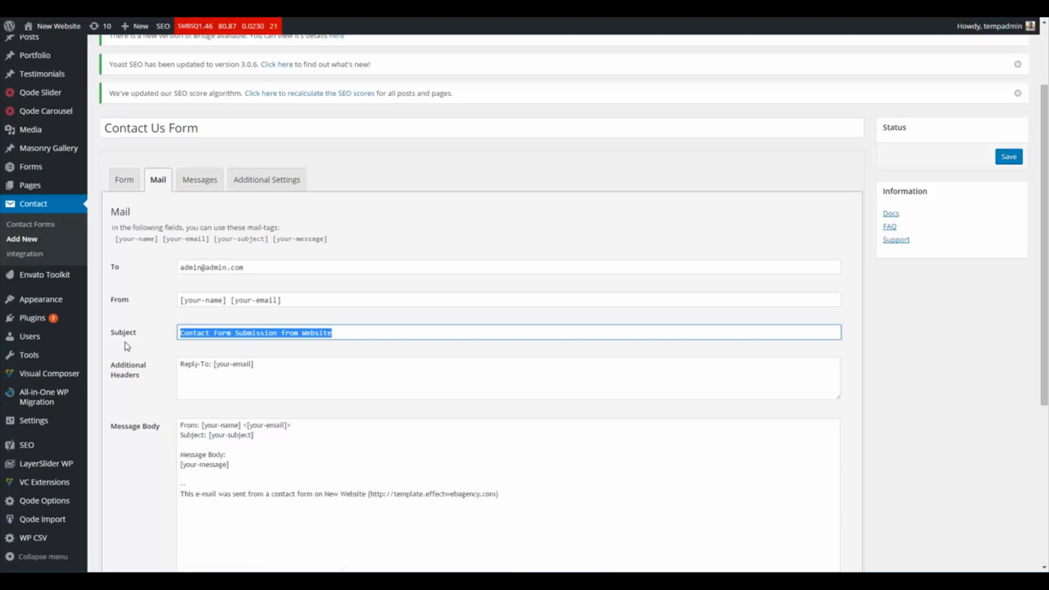
text([)
key(ctrl+v)
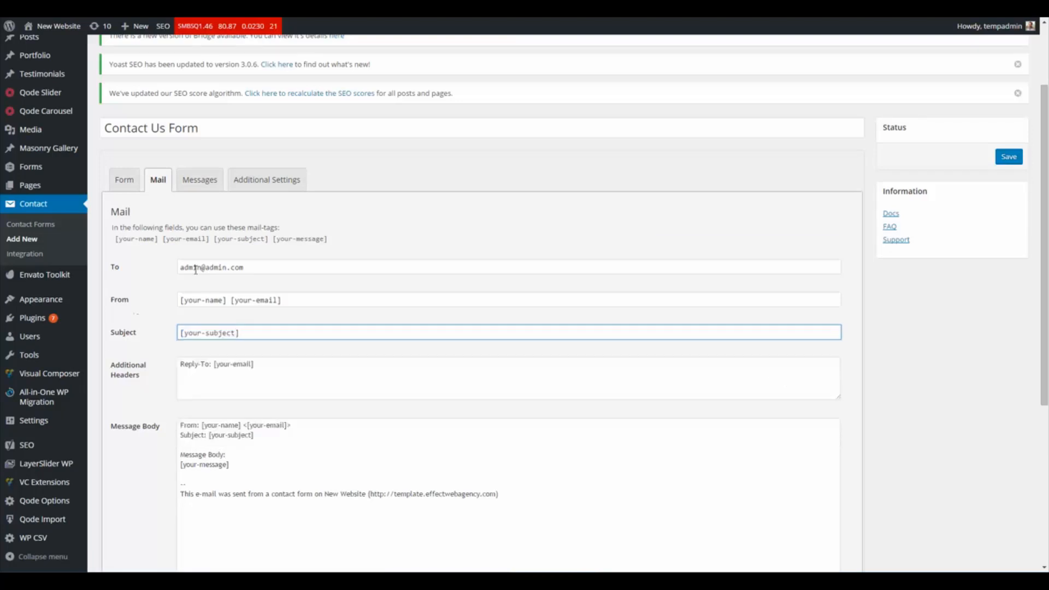
click(124, 190)
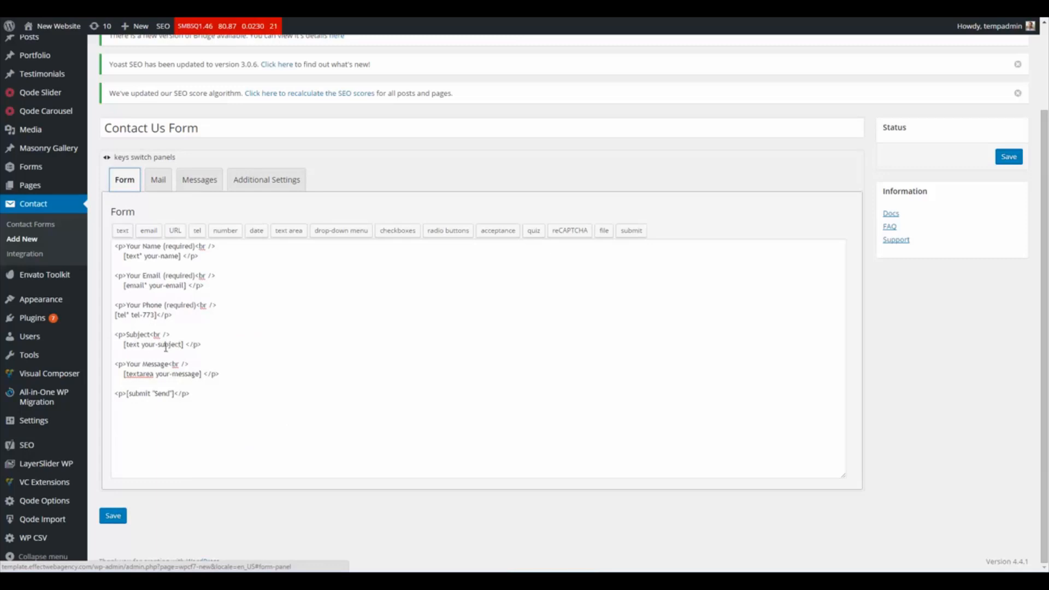
click(158, 186)
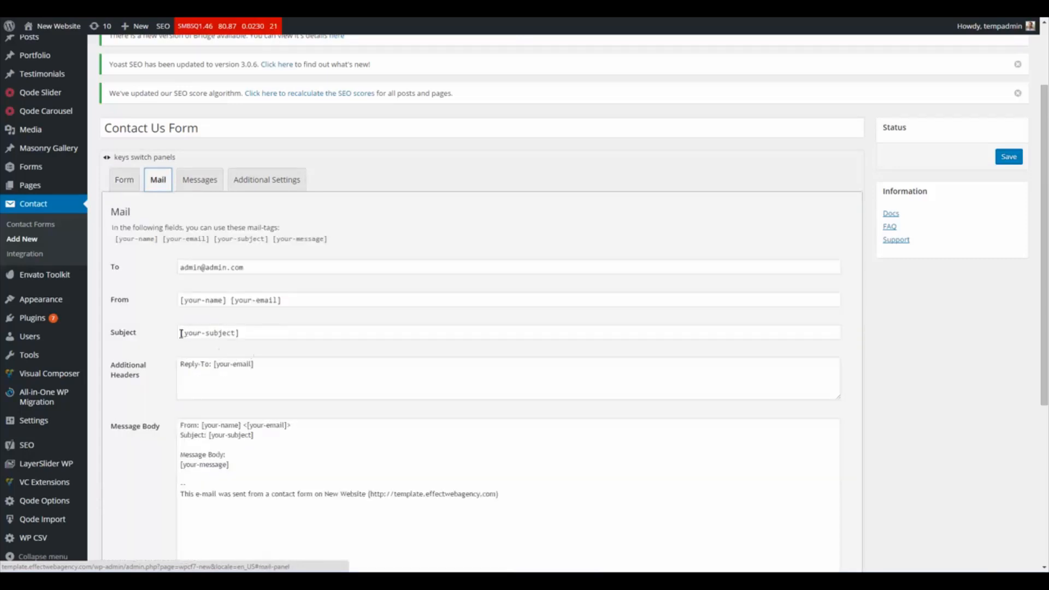
triple_click(201, 333)
click(159, 393)
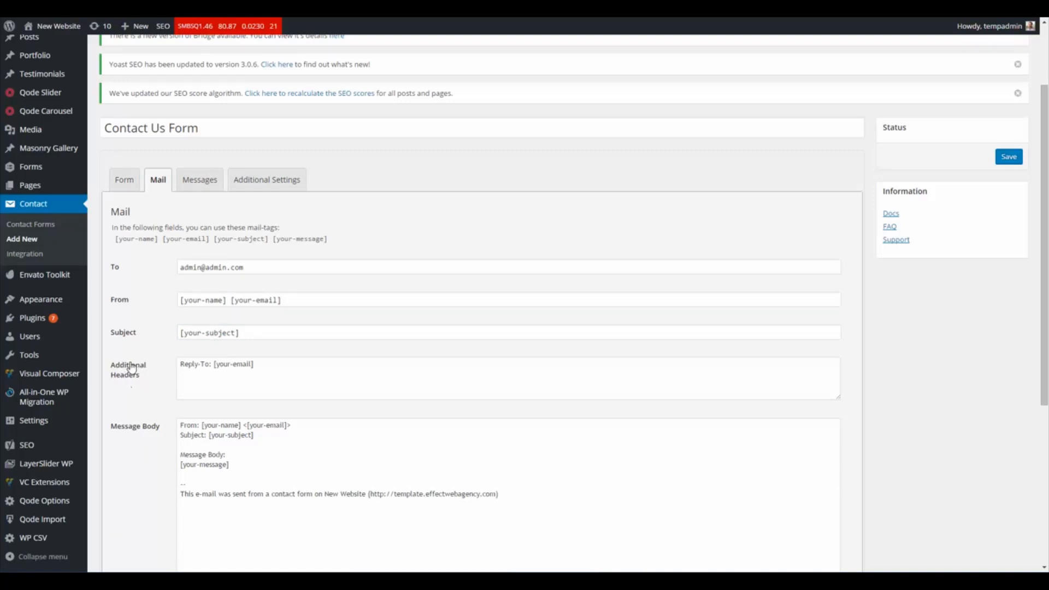
- Delete the "--" separator and the "This e-mail was sent from a contact form" line from the message body
scroll(141, 365, down, 2)
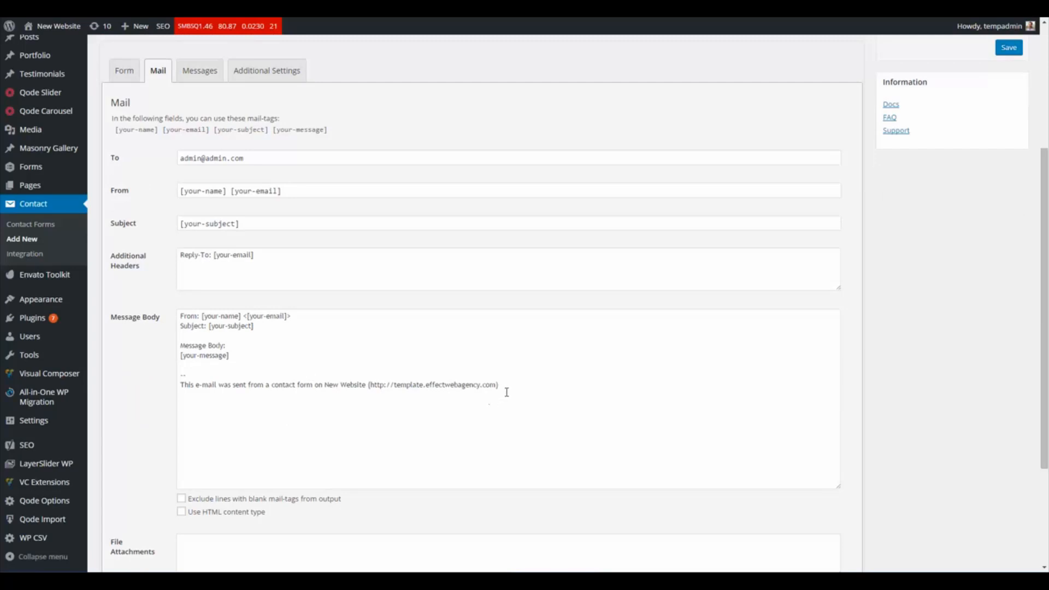
drag(517, 385, 183, 376)
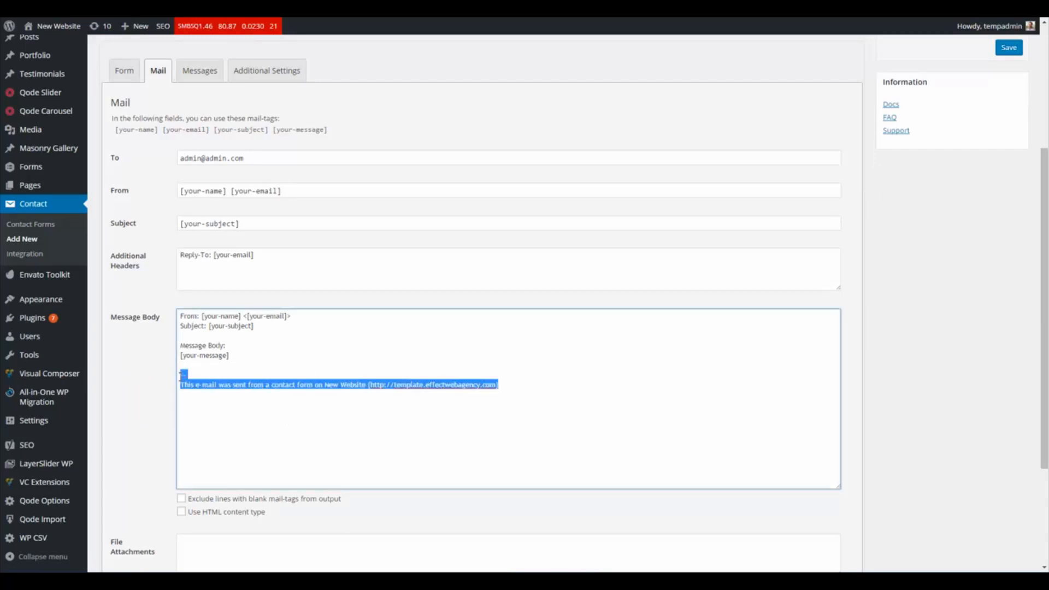
key(BackSpace)
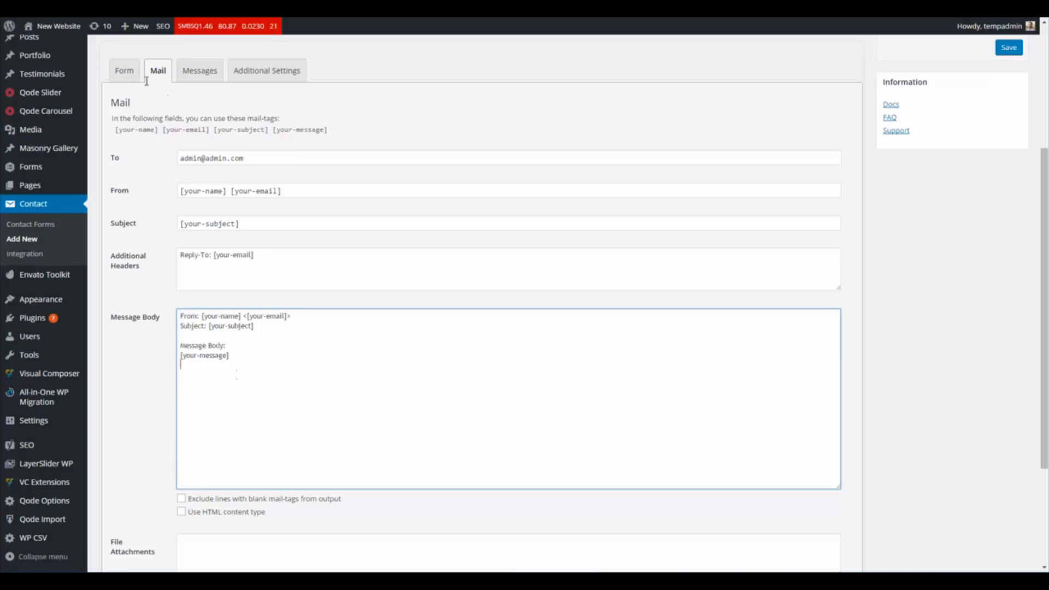
- Add a "Phone Number:" line between the Subject and Message Body lines of the mail's message body
click(125, 71)
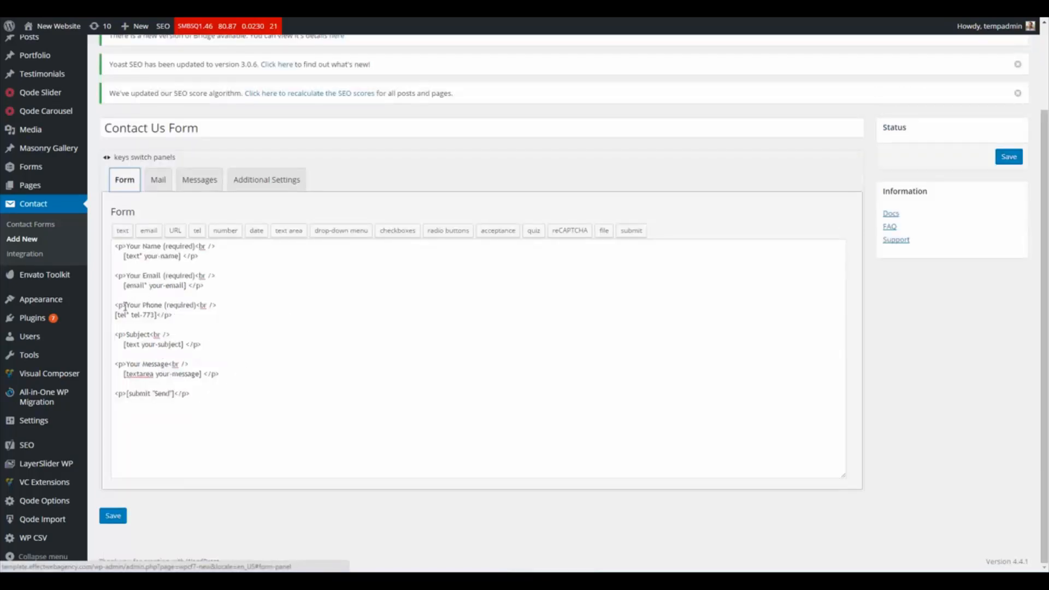
click(158, 183)
scroll(206, 340, down, 2)
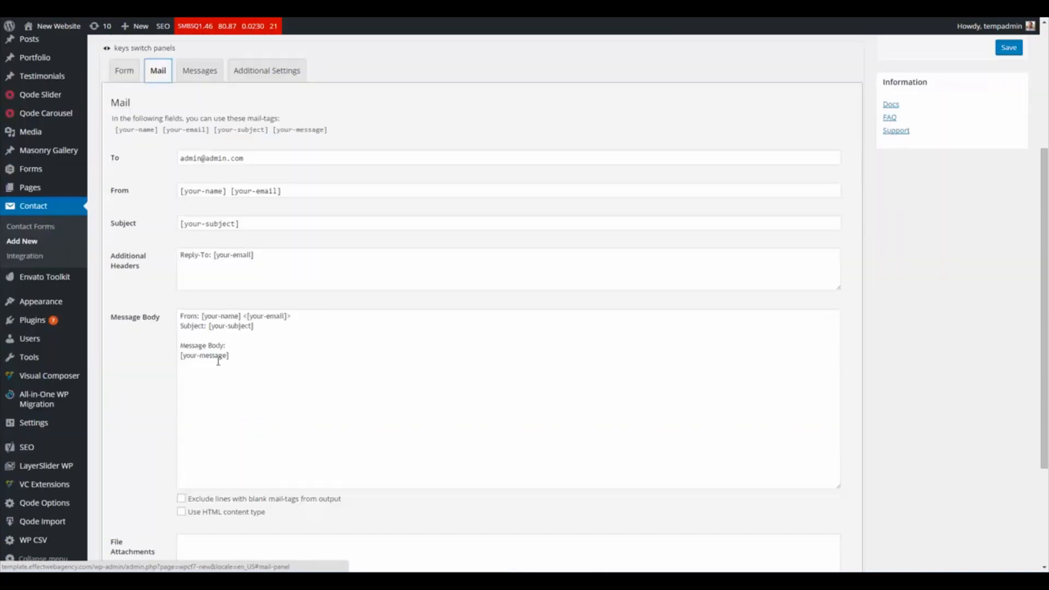
click(192, 337)
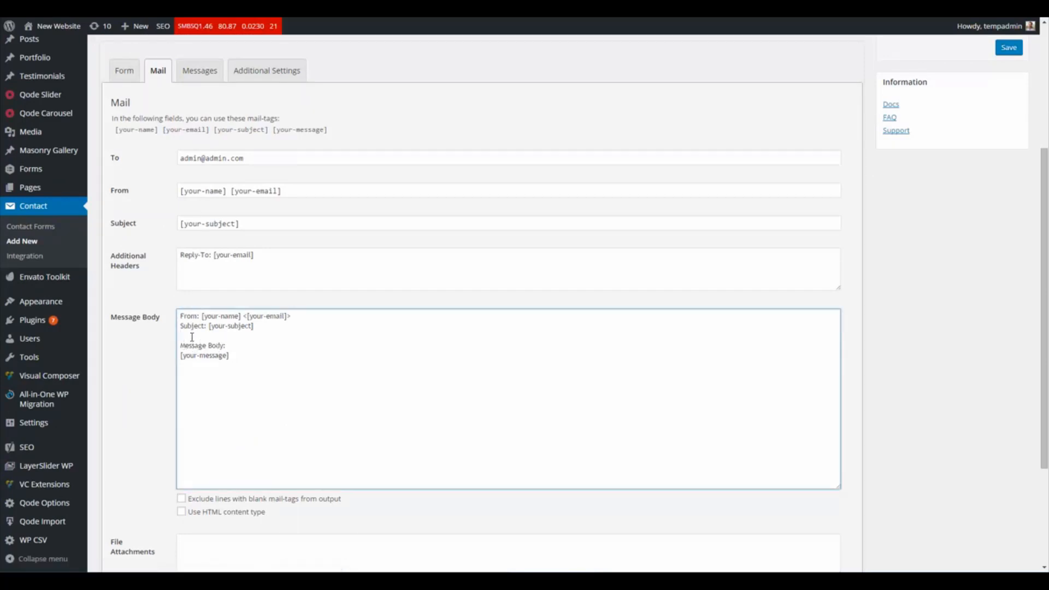
key(Return)
key(Return)
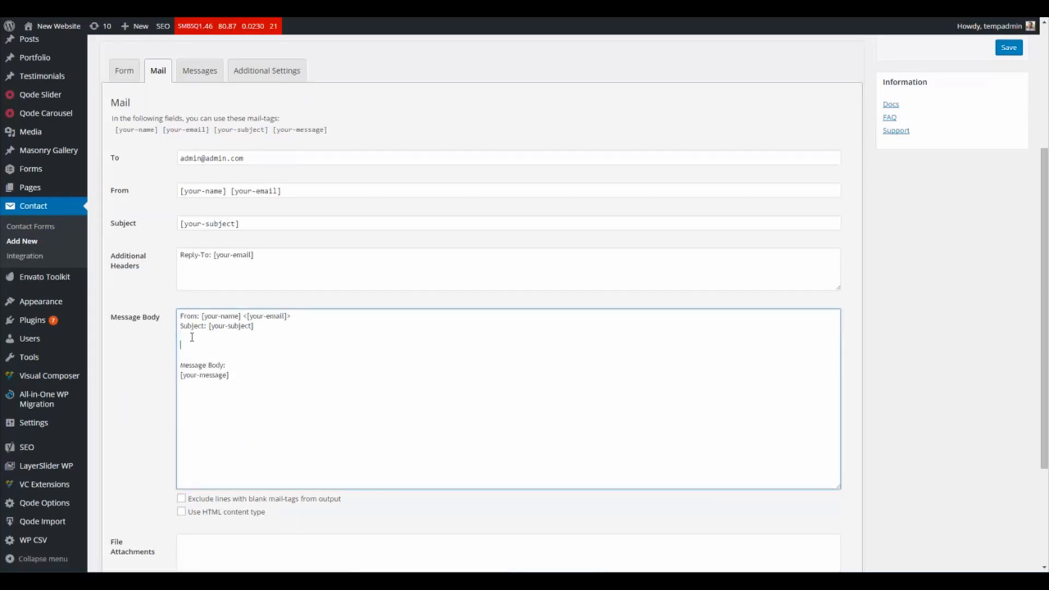
text(Phone Number:)
key(Return)
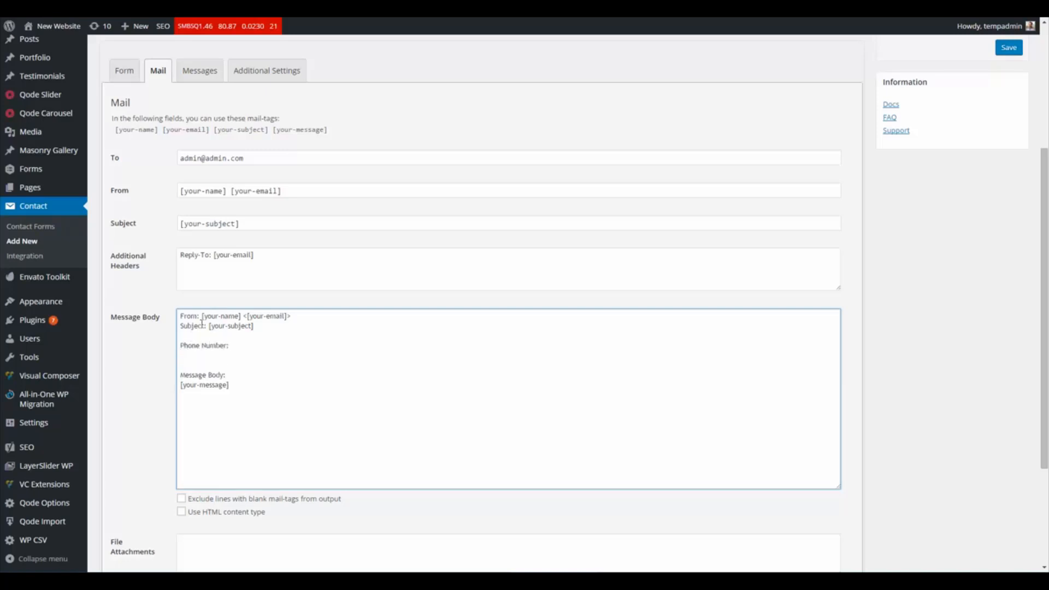
- Copy the [tel* tel-773] tag from the form template to below "Phone Number:" in the message body, followed by a blank line
click(125, 70)
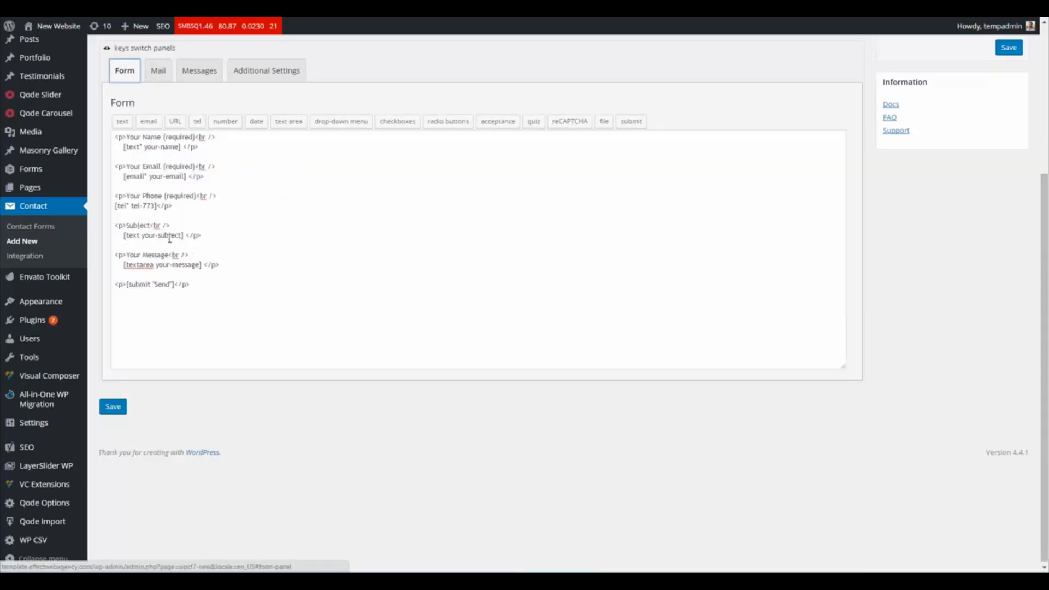
drag(158, 207, 116, 208)
key(ctrl+c)
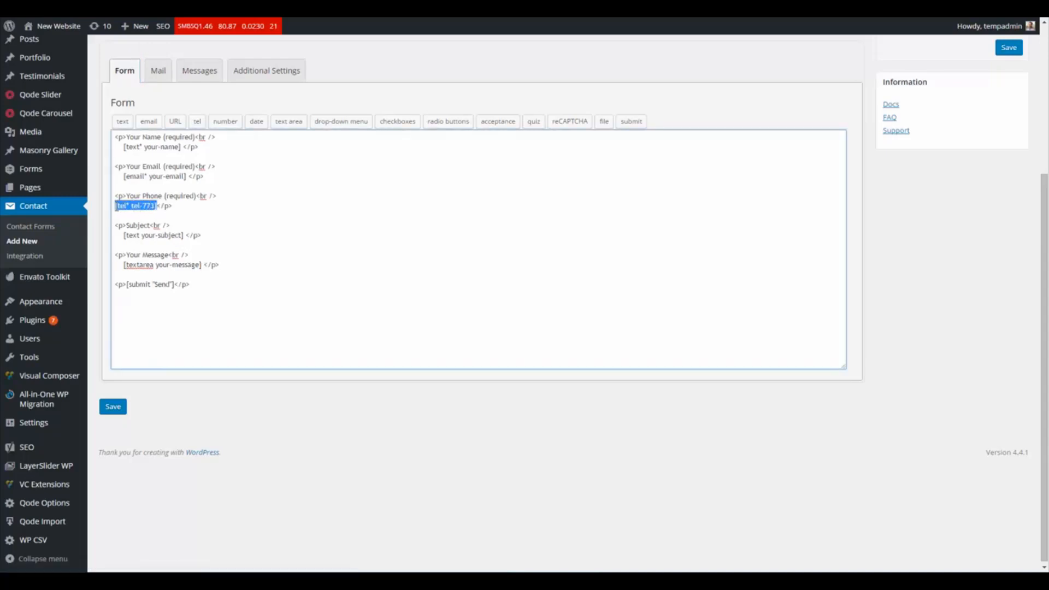
click(158, 70)
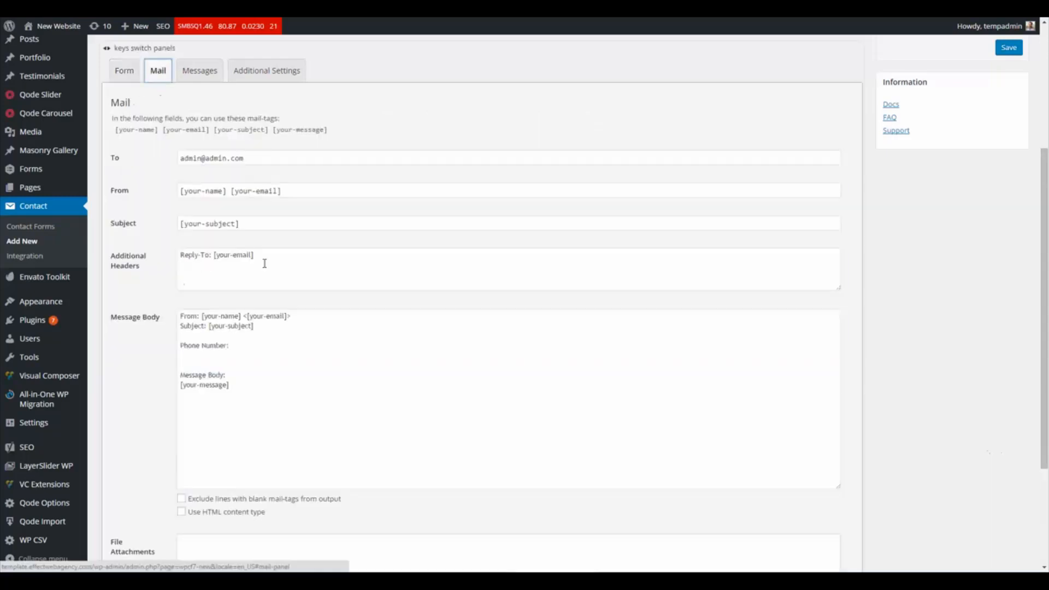
click(195, 353)
key(ctrl+v)
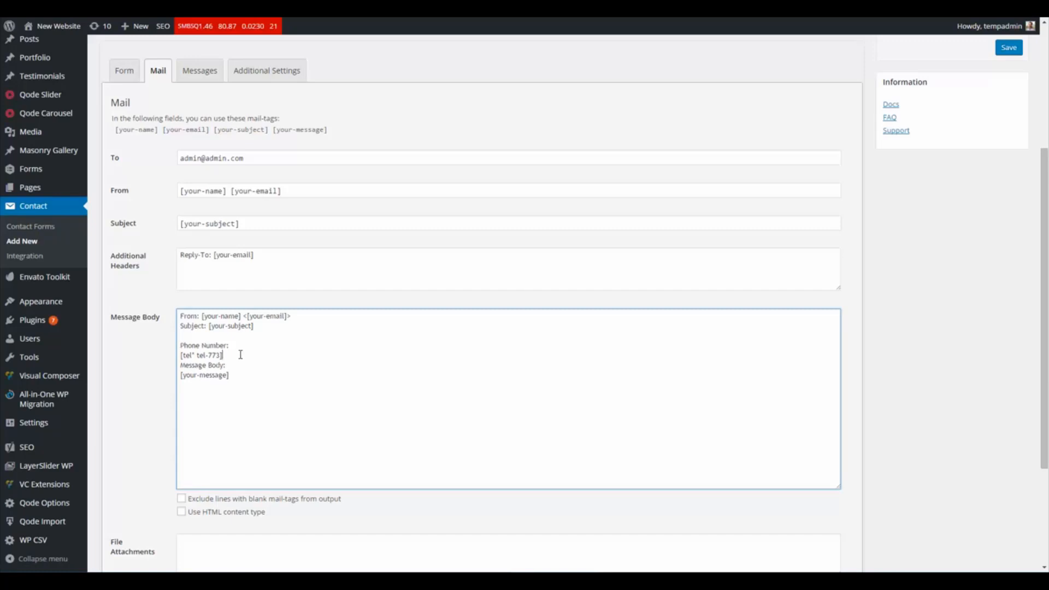
key(Return)
- Shorten the telephone tag in the message body to [tel-773] and compare it with the tag in the form template
drag(198, 356, 206, 356)
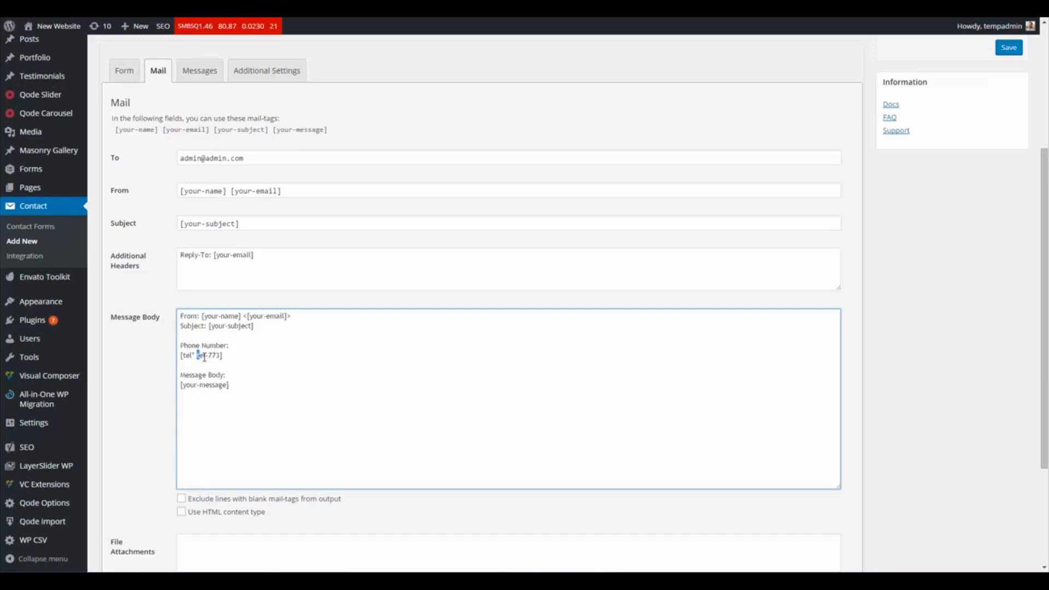
key(Left)
key(BackSpace)
key(BackSpace)
key(BackSpace)
key(BackSpace)
key(BackSpace)
drag(212, 355, 187, 356)
click(124, 72)
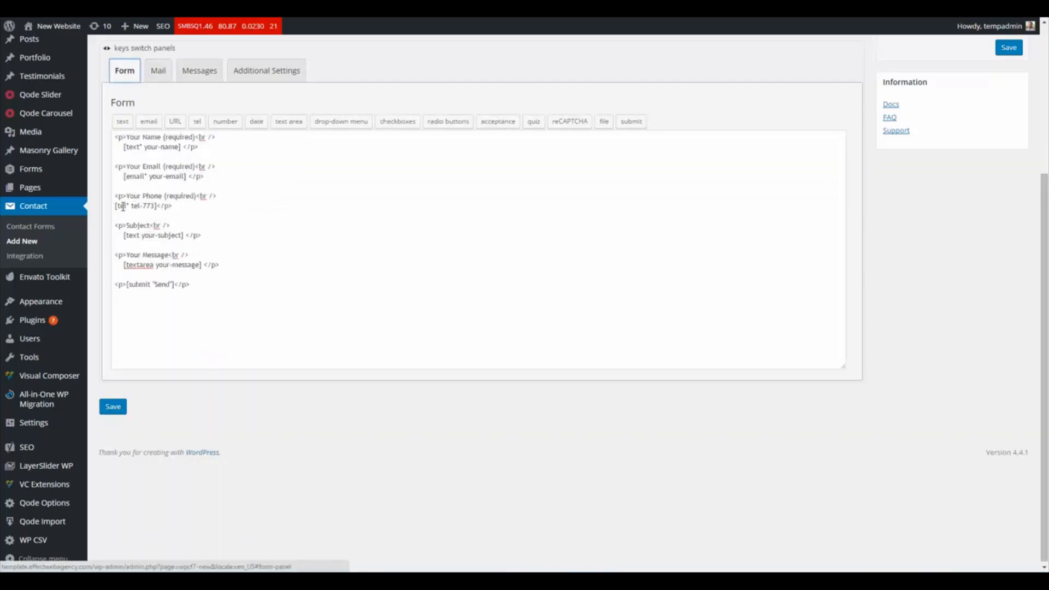
click(158, 72)
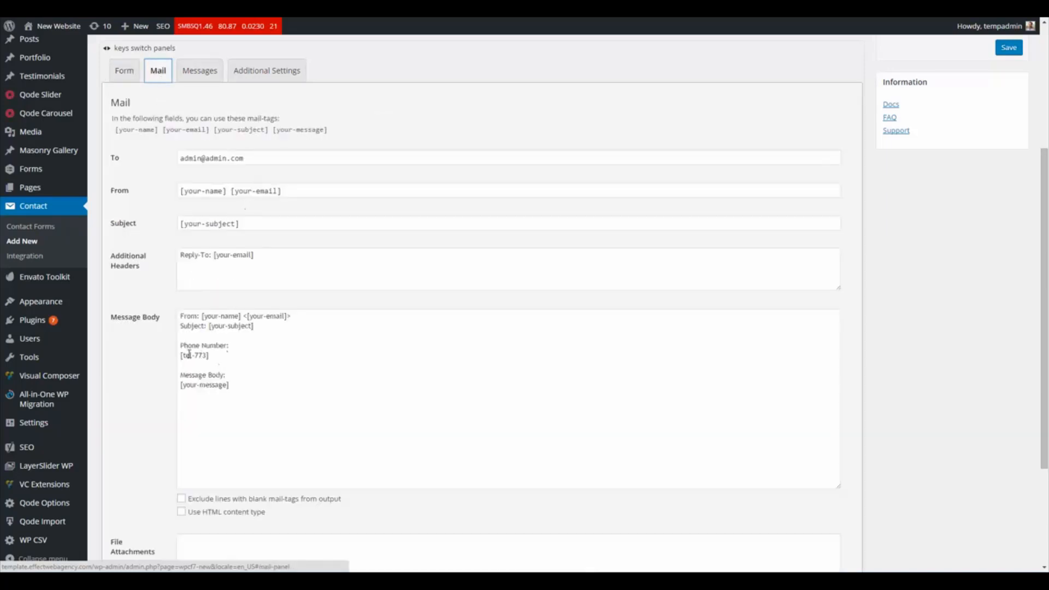
- Add an empty line below the required phone field in the form template
drag(181, 355, 211, 356)
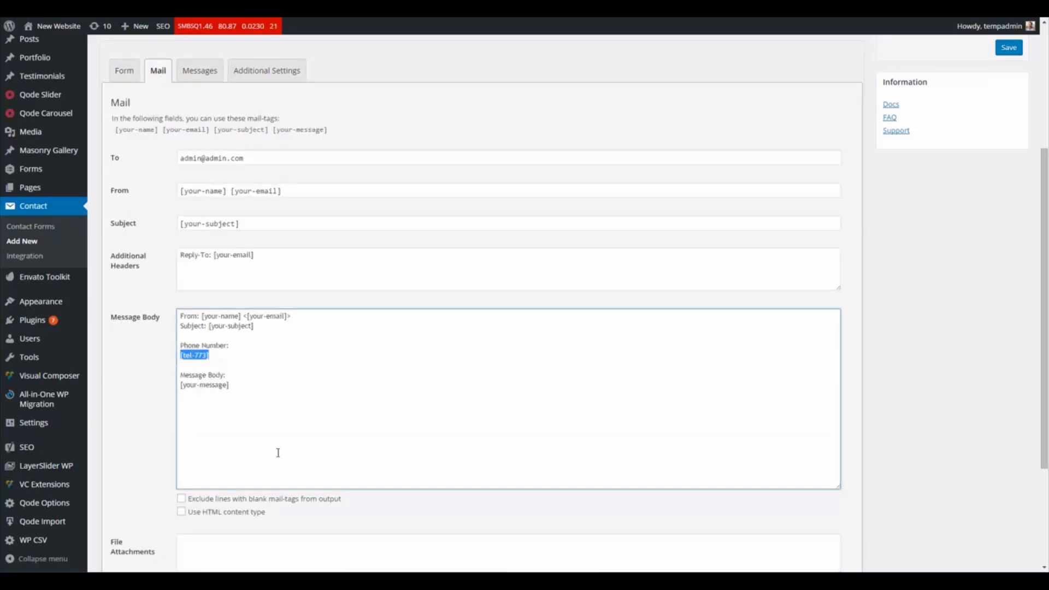
click(159, 432)
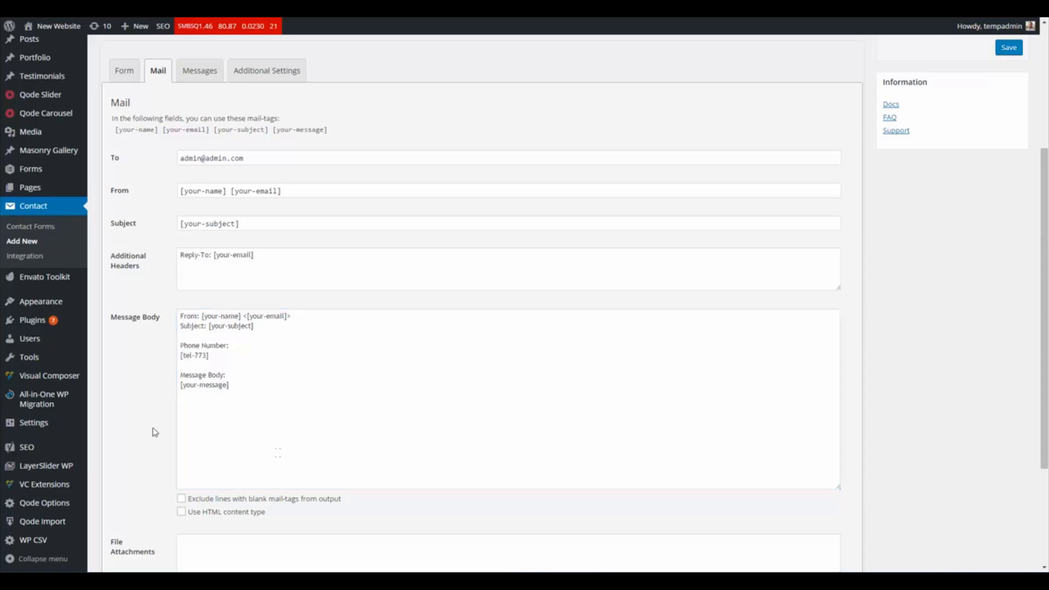
click(133, 69)
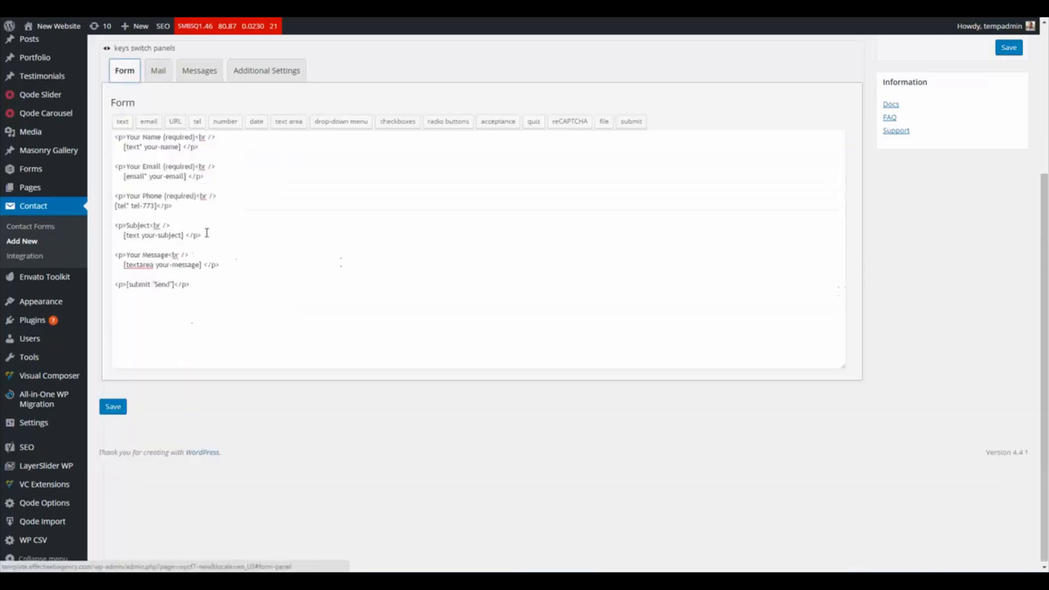
click(181, 208)
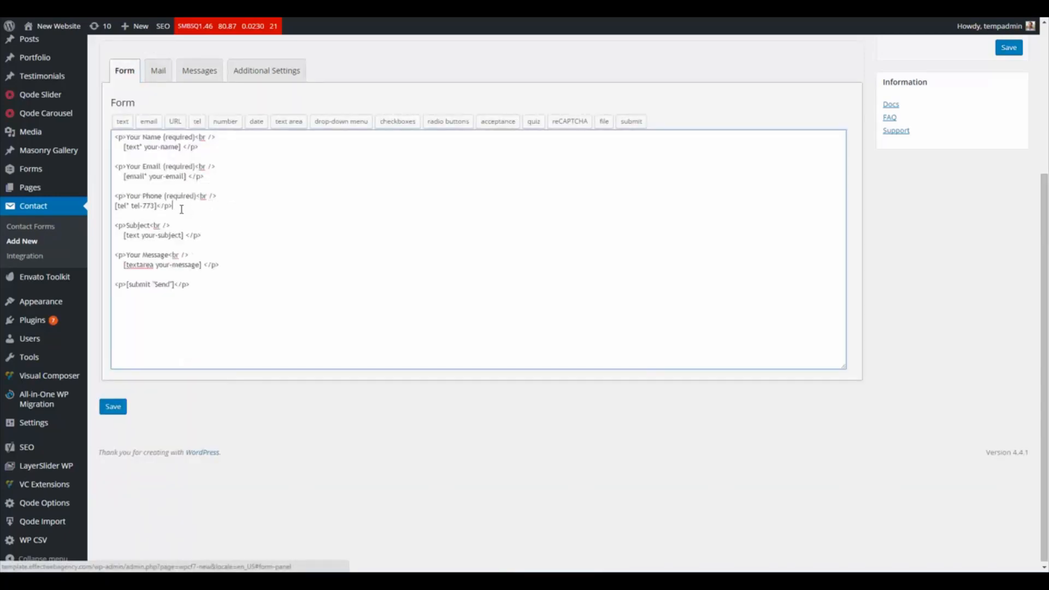
key(Return)
key(Return)
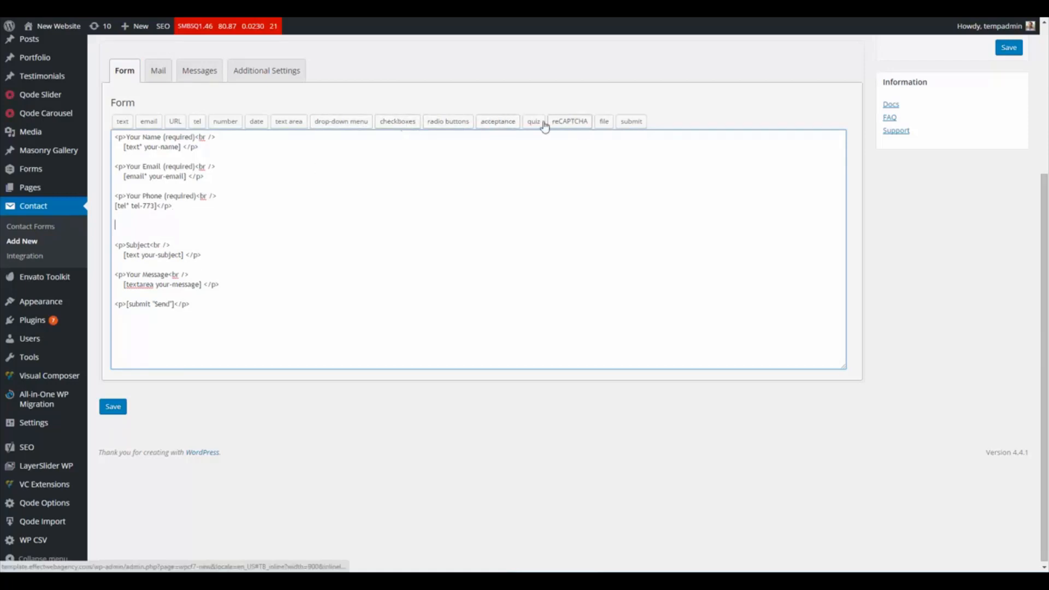
- Insert a checkboxes tag with the choices Option 1, Option 2 and Option 3 below the phone field
click(398, 121)
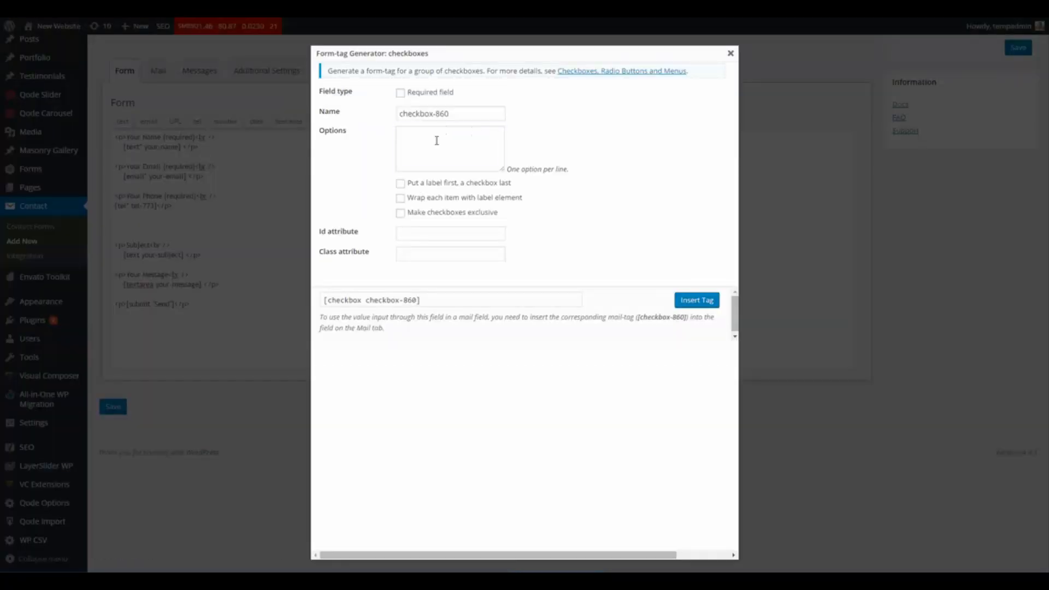
click(437, 141)
text(Option )
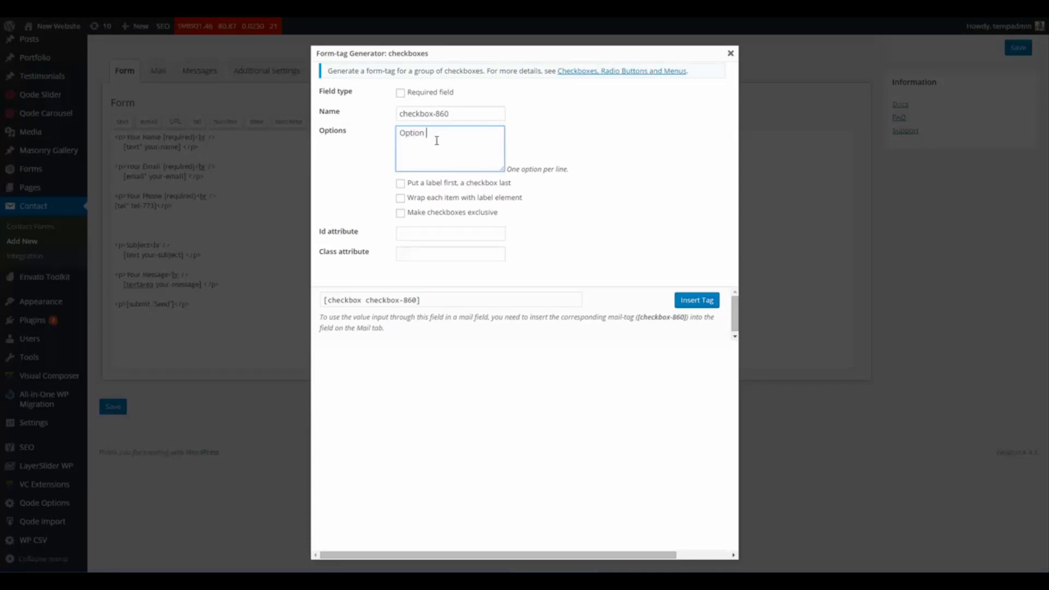
text(1)
key(Return)
text(Option 2)
key(Return)
text(Option 3)
click(702, 300)
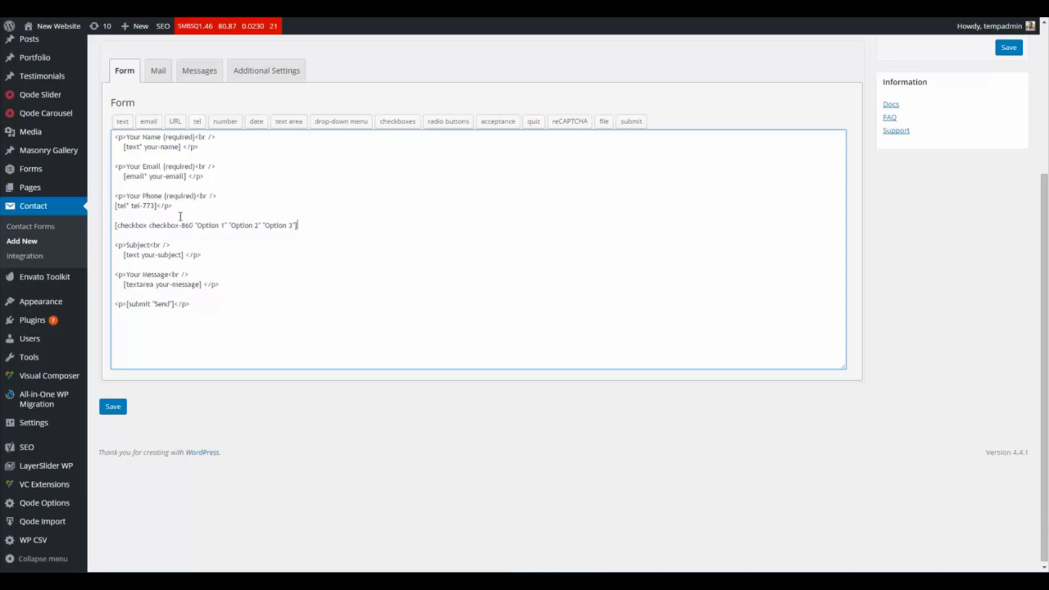
- Add an "Option:" line followed by the [checkbox-860] tag below the phone number in the mail's message body
drag(193, 226, 151, 228)
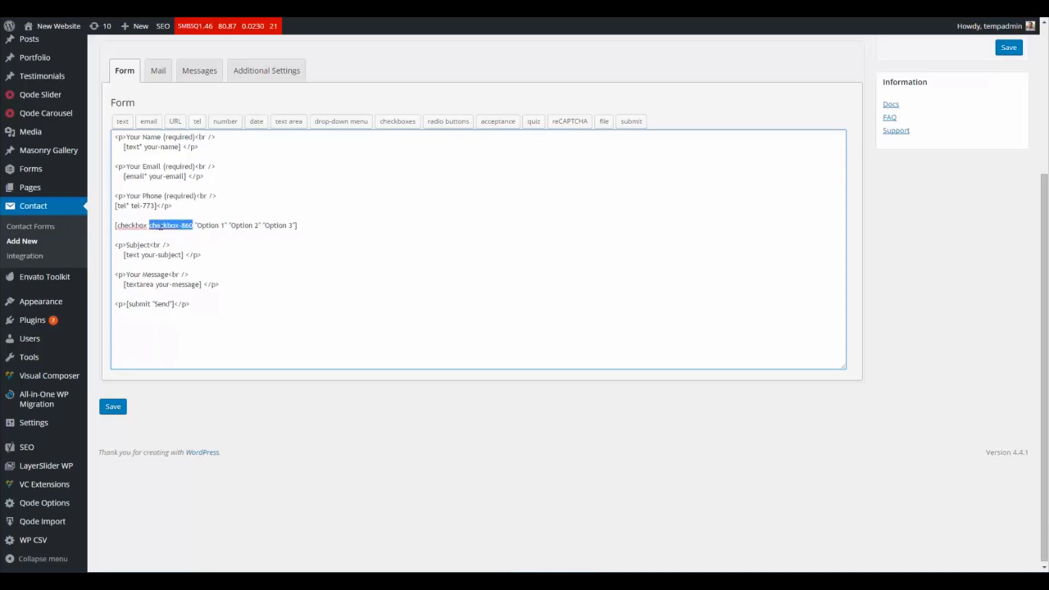
click(157, 71)
click(228, 356)
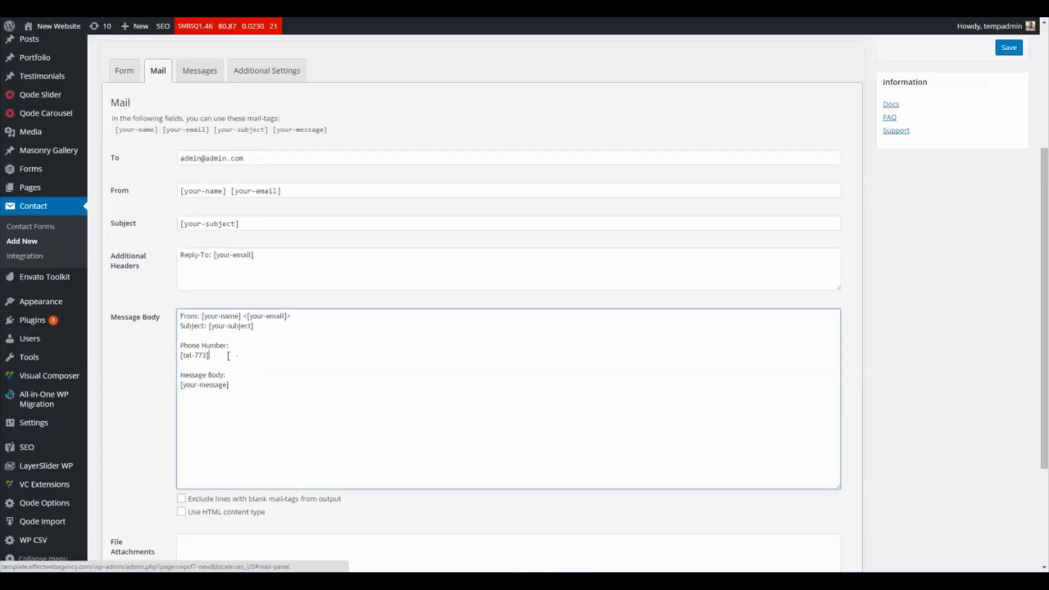
key(Return)
key(Return)
text(Op)
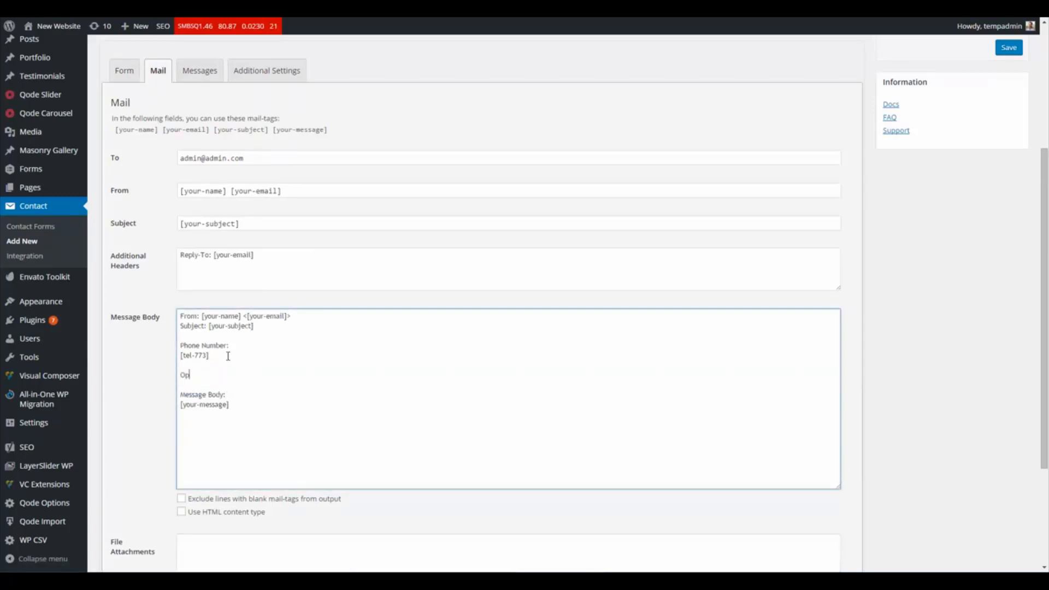
text(tion:)
key(Return)
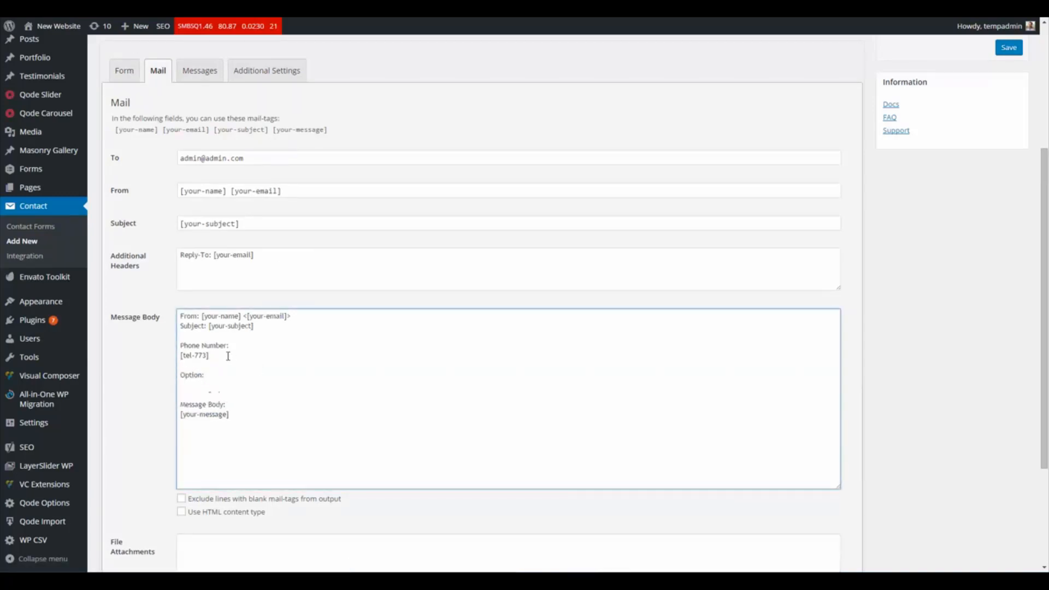
text([checkbox-860])
- Compare the checkbox and other tags in the mail's message body with those in the form template
drag(183, 386, 231, 385)
click(238, 387)
scroll(268, 405, up, 1)
click(124, 125)
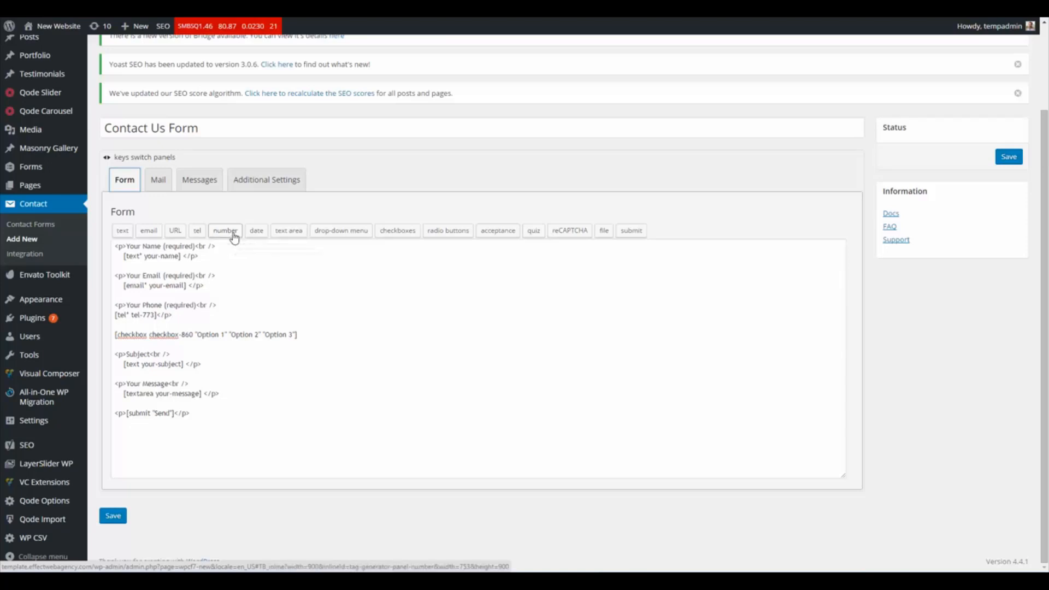
click(158, 180)
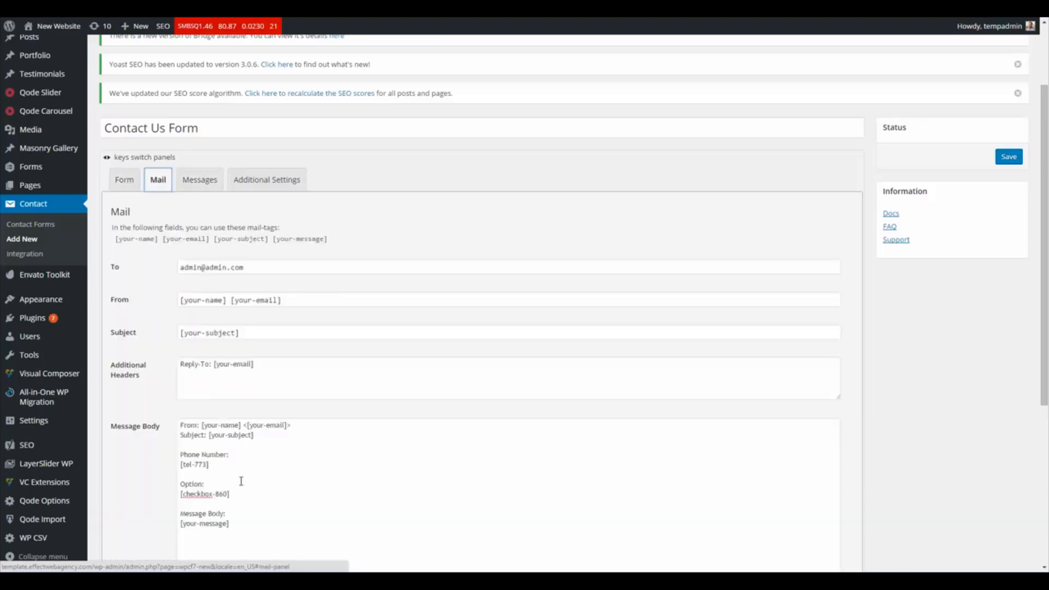
scroll(223, 421, down, 1)
click(182, 447)
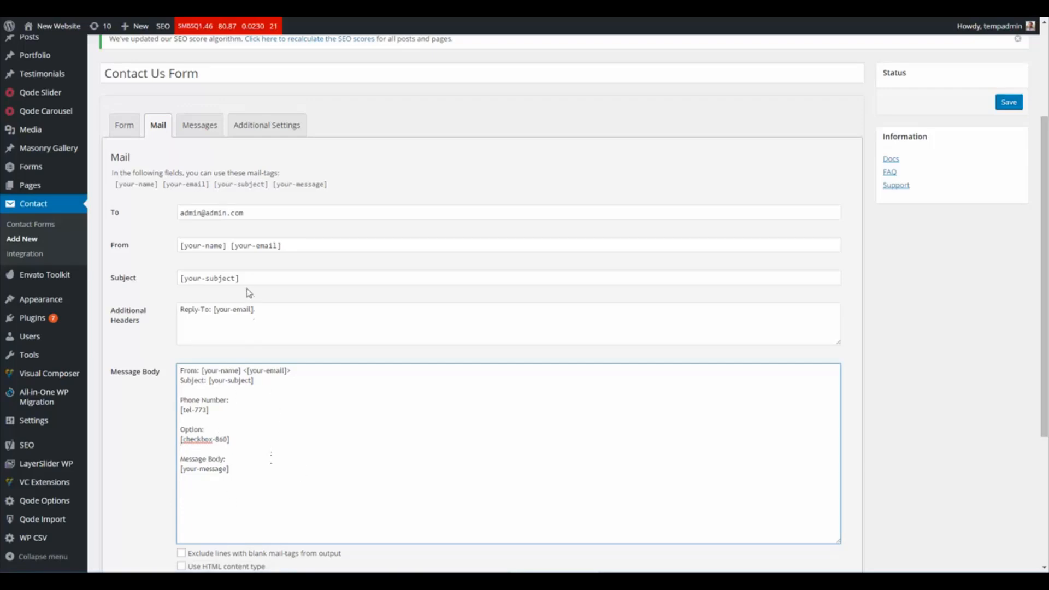
click(125, 125)
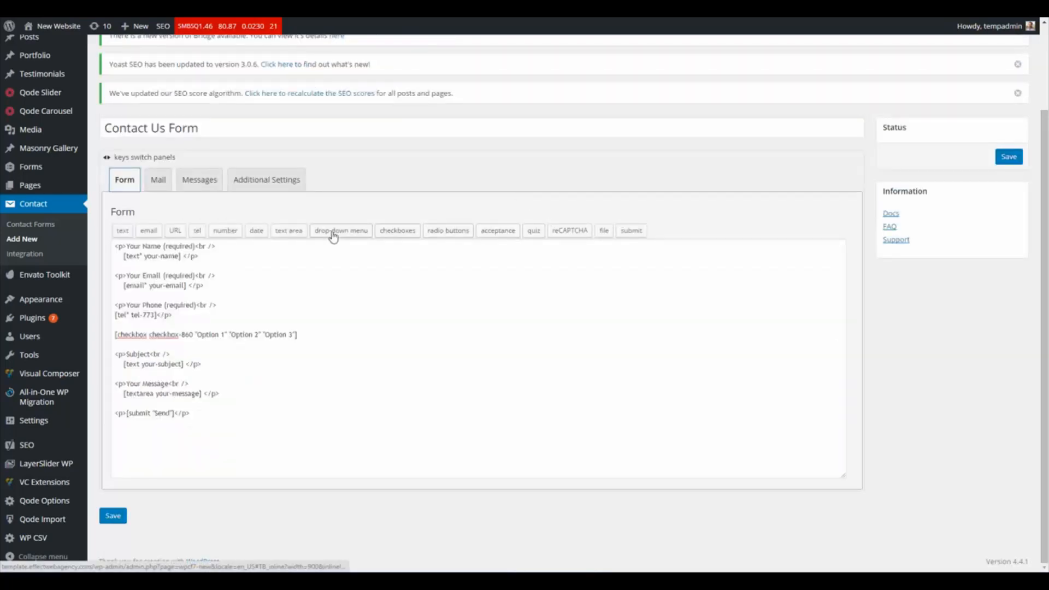
click(160, 185)
scroll(171, 351, down, 4)
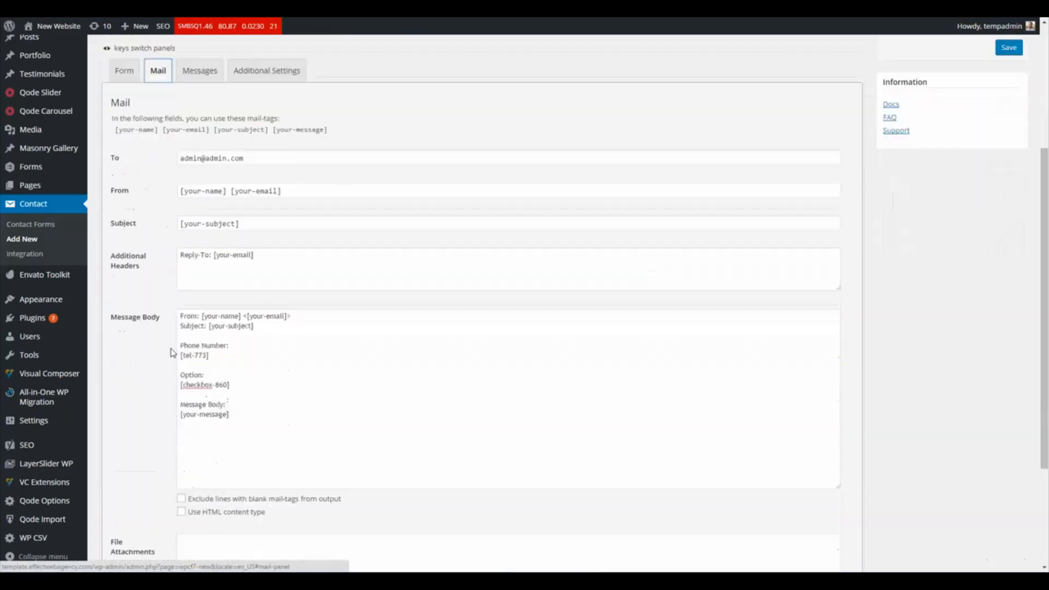
scroll(222, 468, down, 1)
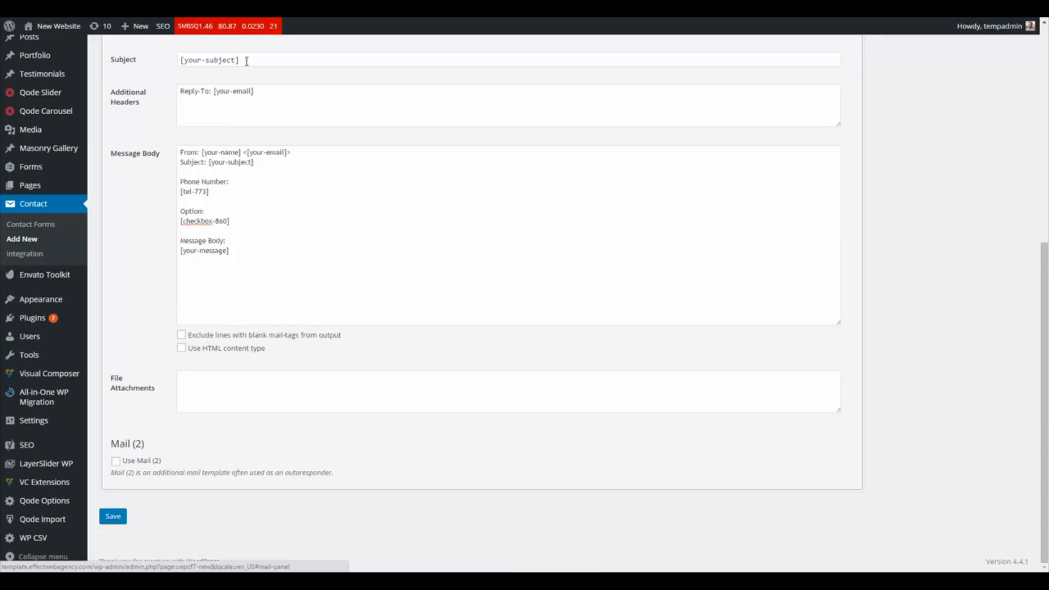
- Enable Mail (2) to examine its autoresponder template, and disable it again
click(116, 462)
scroll(121, 468, down, 1)
scroll(121, 467, down, 4)
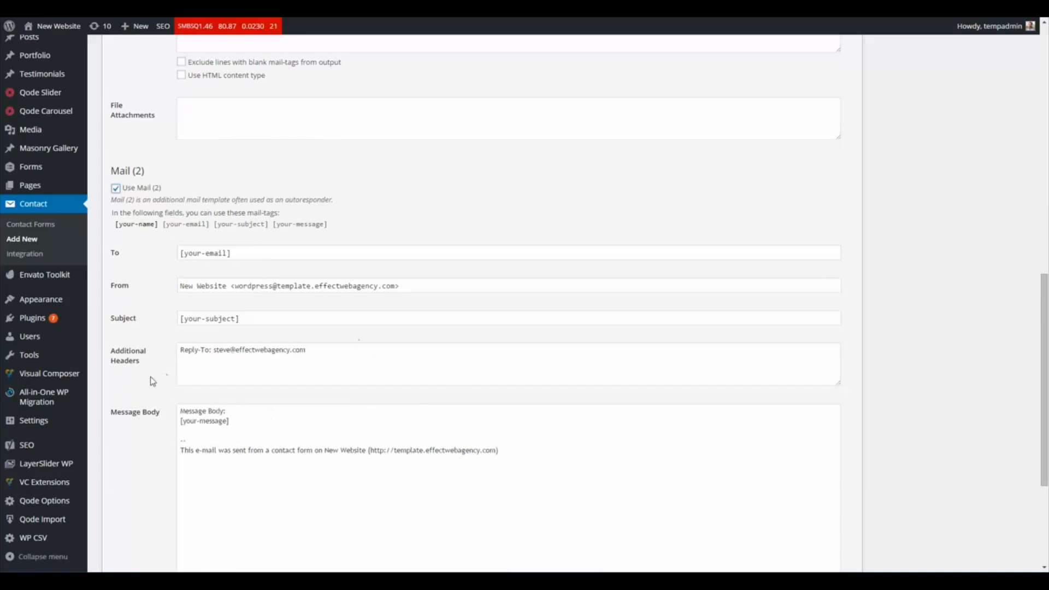
scroll(153, 380, up, 2)
click(116, 300)
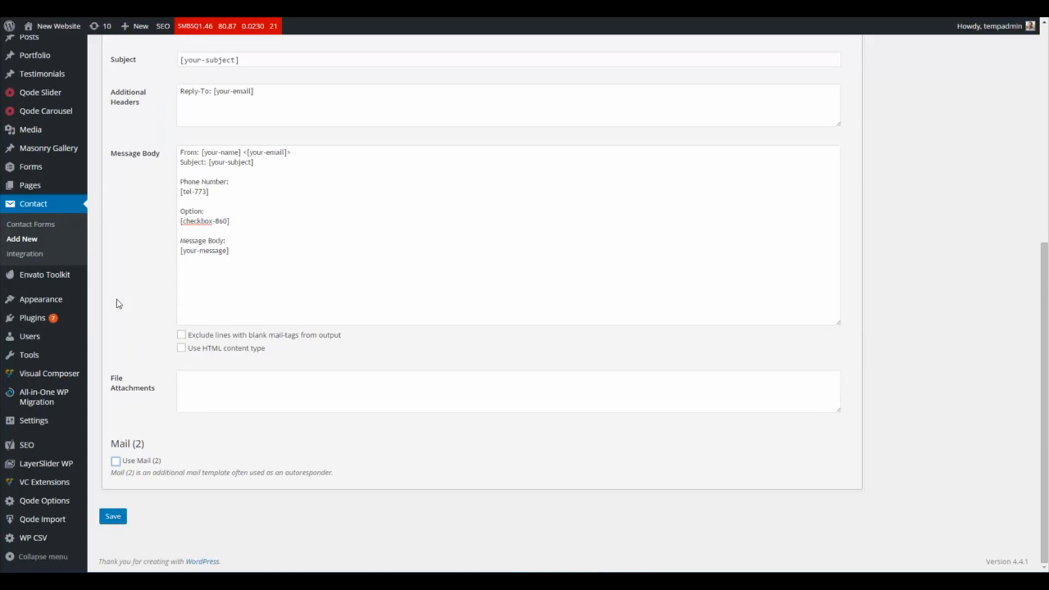
- Set the message for successful sending to "Thank you very much! We appreciate your feedback!"
scroll(156, 277, up, 5)
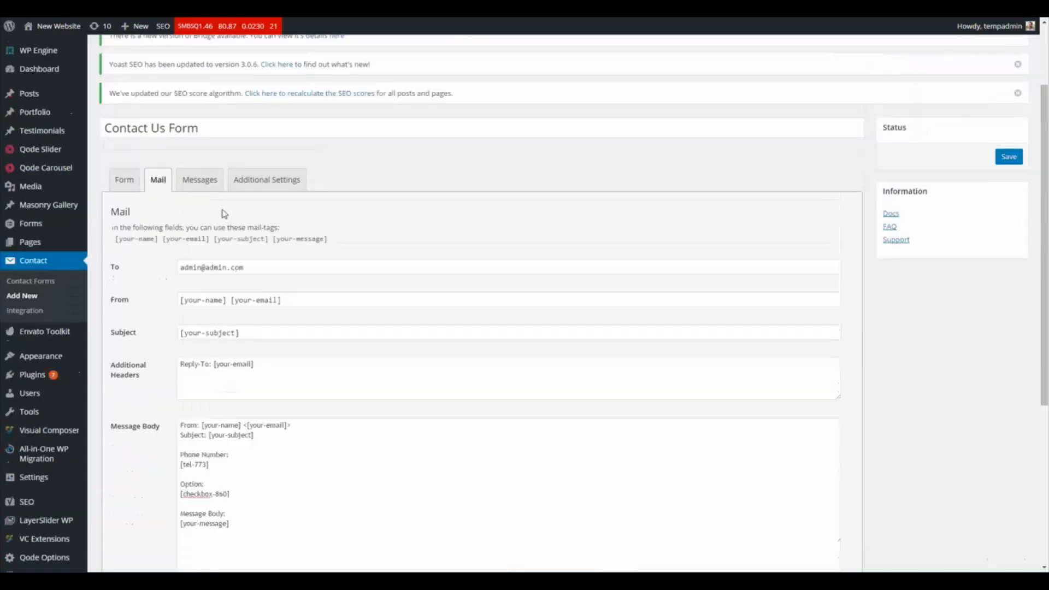
click(257, 183)
click(203, 280)
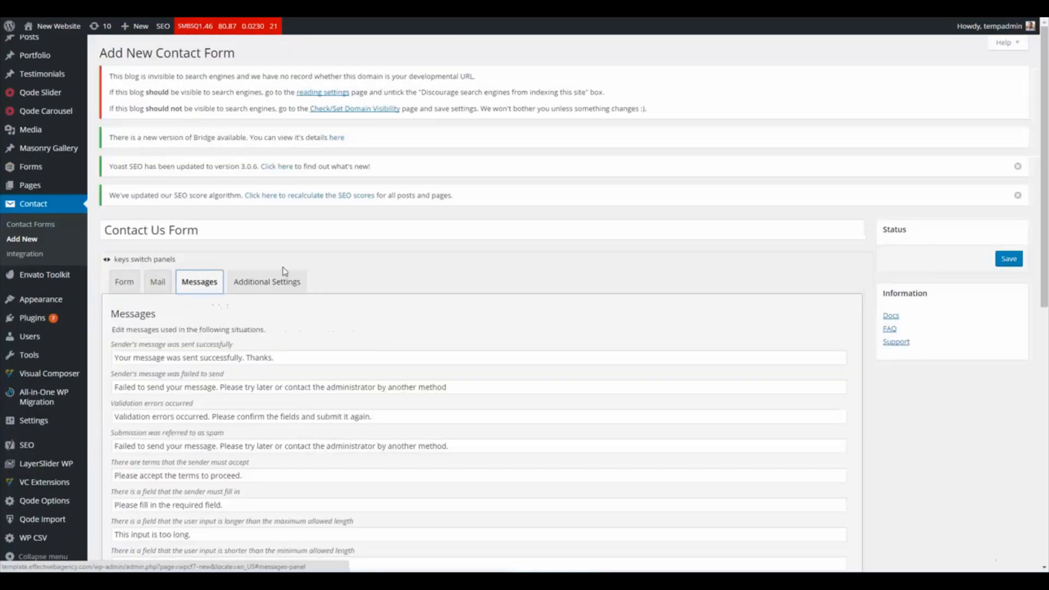
scroll(317, 273, down, 2)
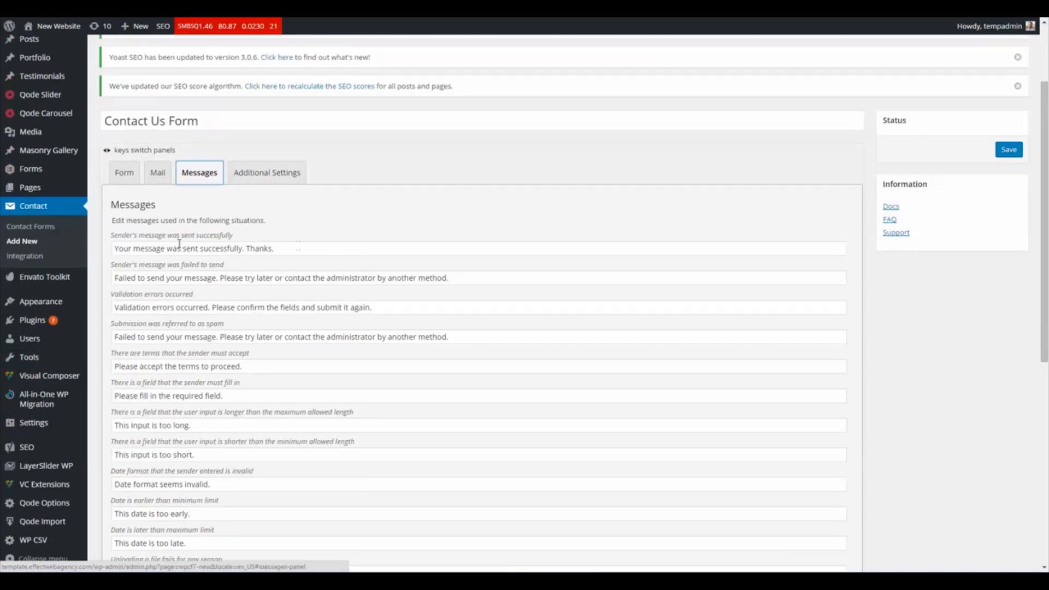
right_click(143, 238)
click(124, 241)
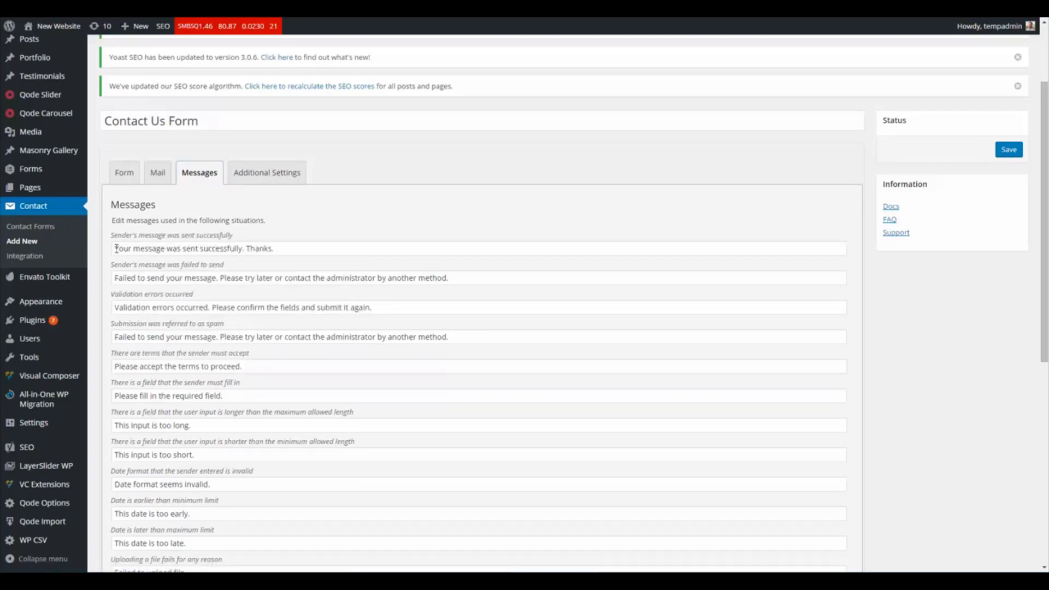
drag(116, 249, 265, 254)
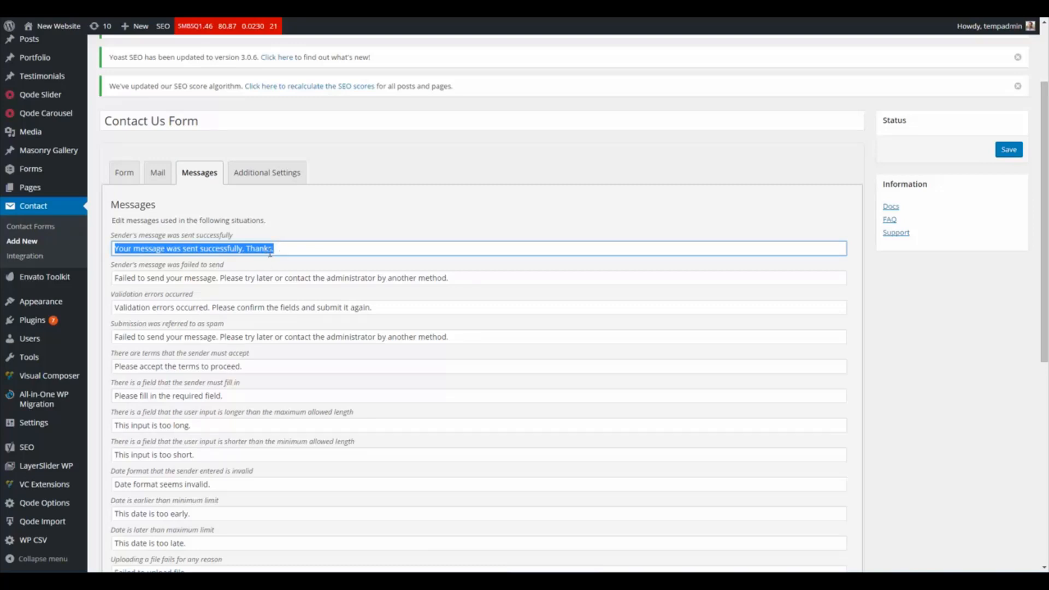
text(Thank you very much!)
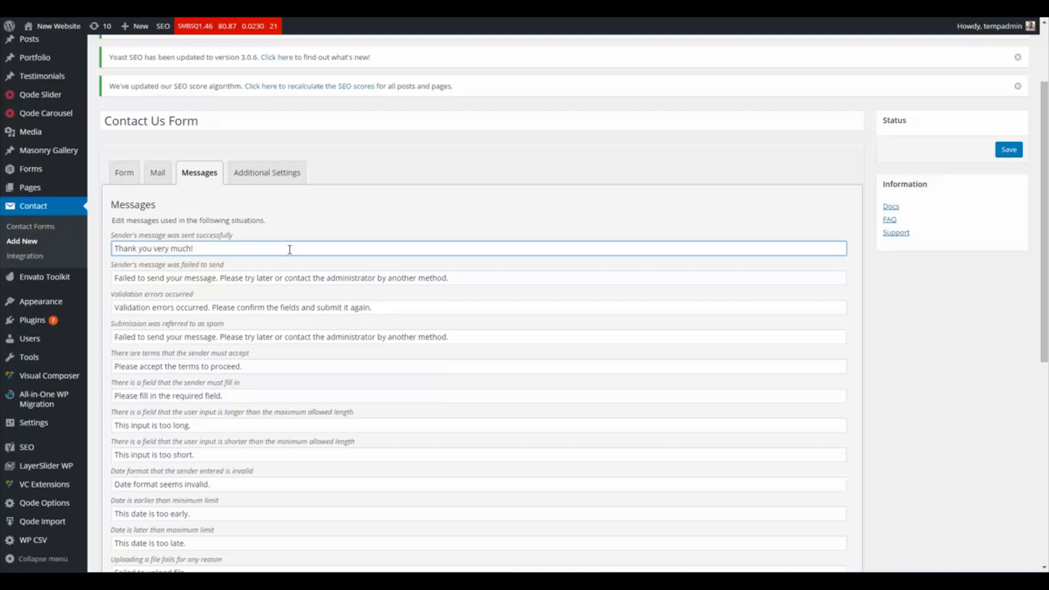
text( We appreciate your feedback!)
drag(114, 248, 314, 248)
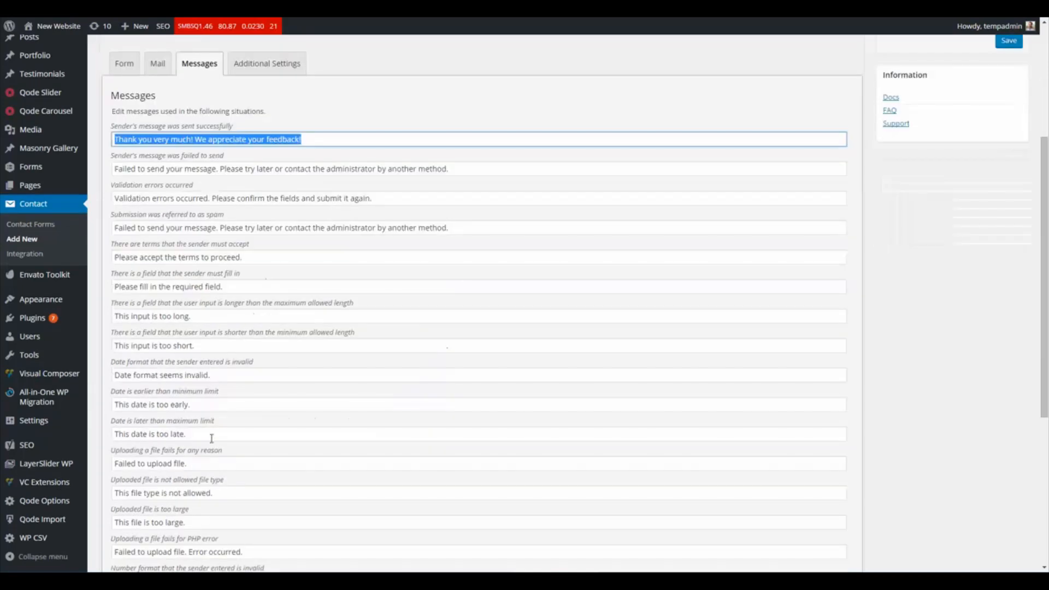
- Review the remaining response messages, including the failed-to-send text, and the form's Additional Settings
scroll(212, 471, down, 2)
drag(116, 169, 338, 171)
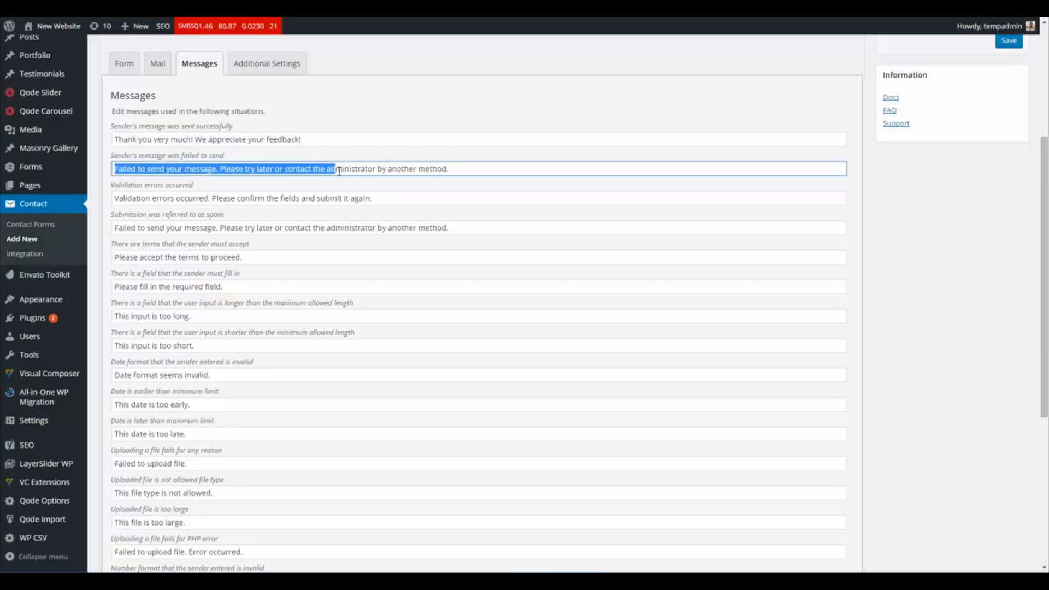
click(324, 157)
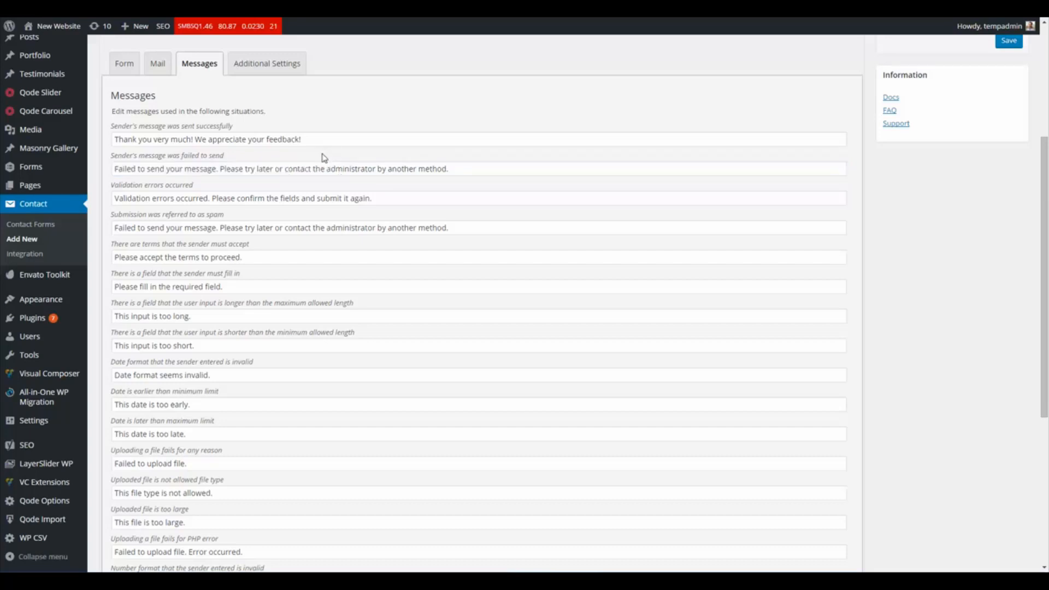
scroll(324, 157, up, 1)
click(259, 121)
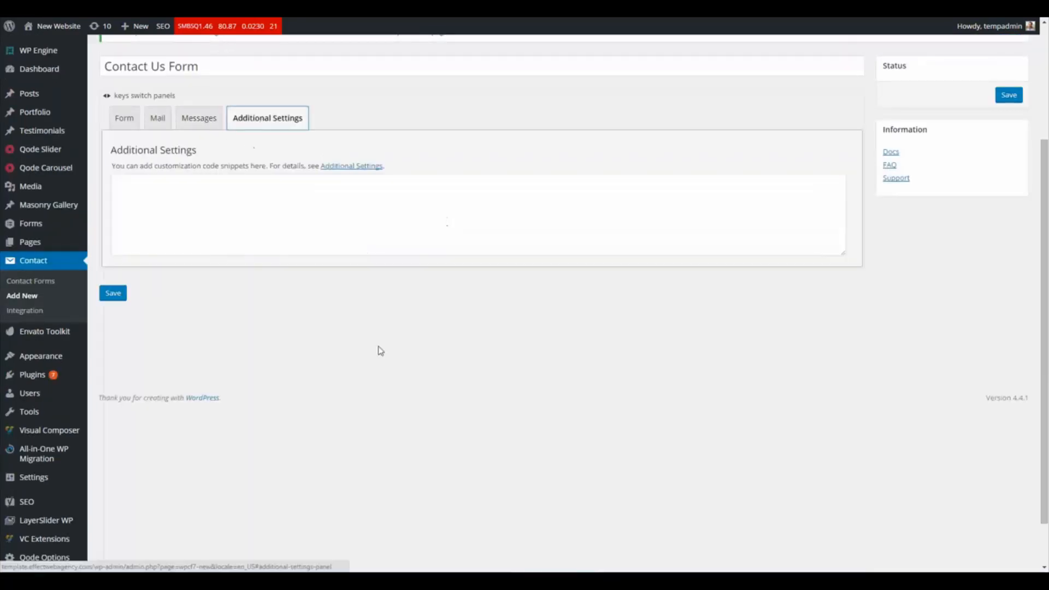
click(339, 212)
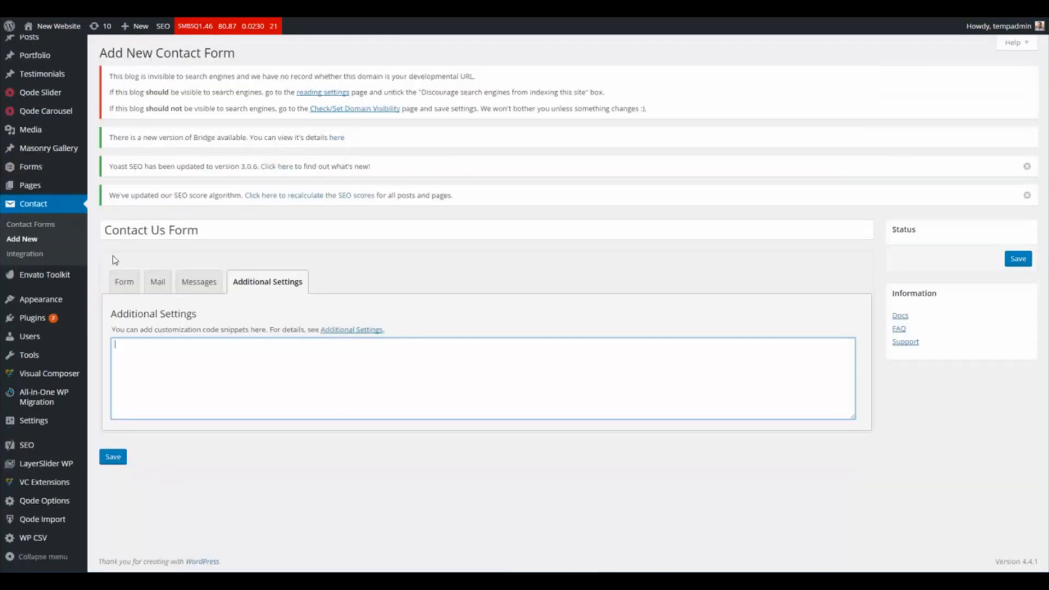
- Return to the form template and save the contact form
click(122, 289)
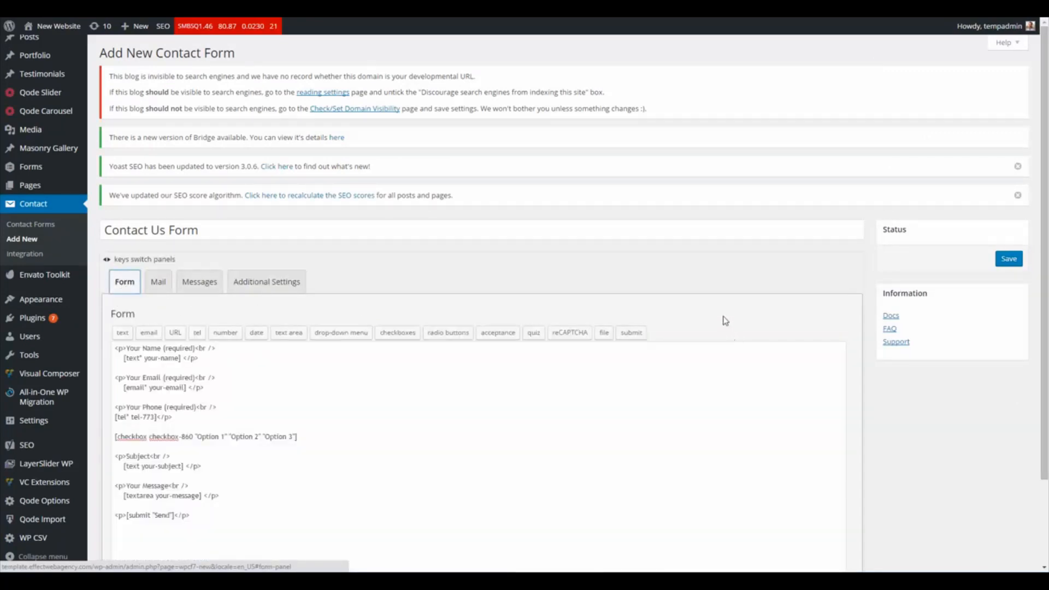
click(943, 487)
click(1009, 266)
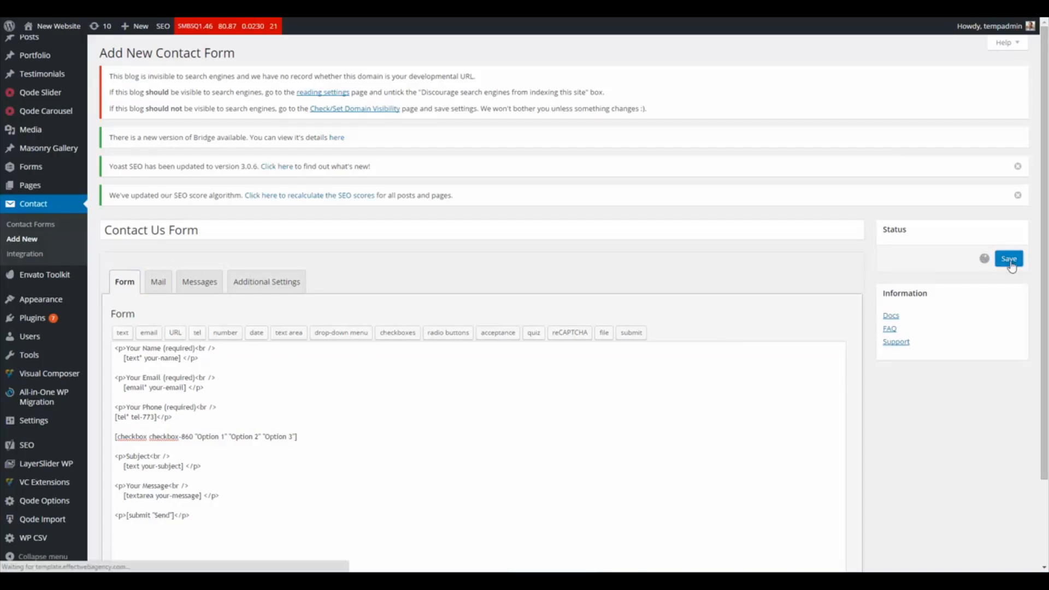